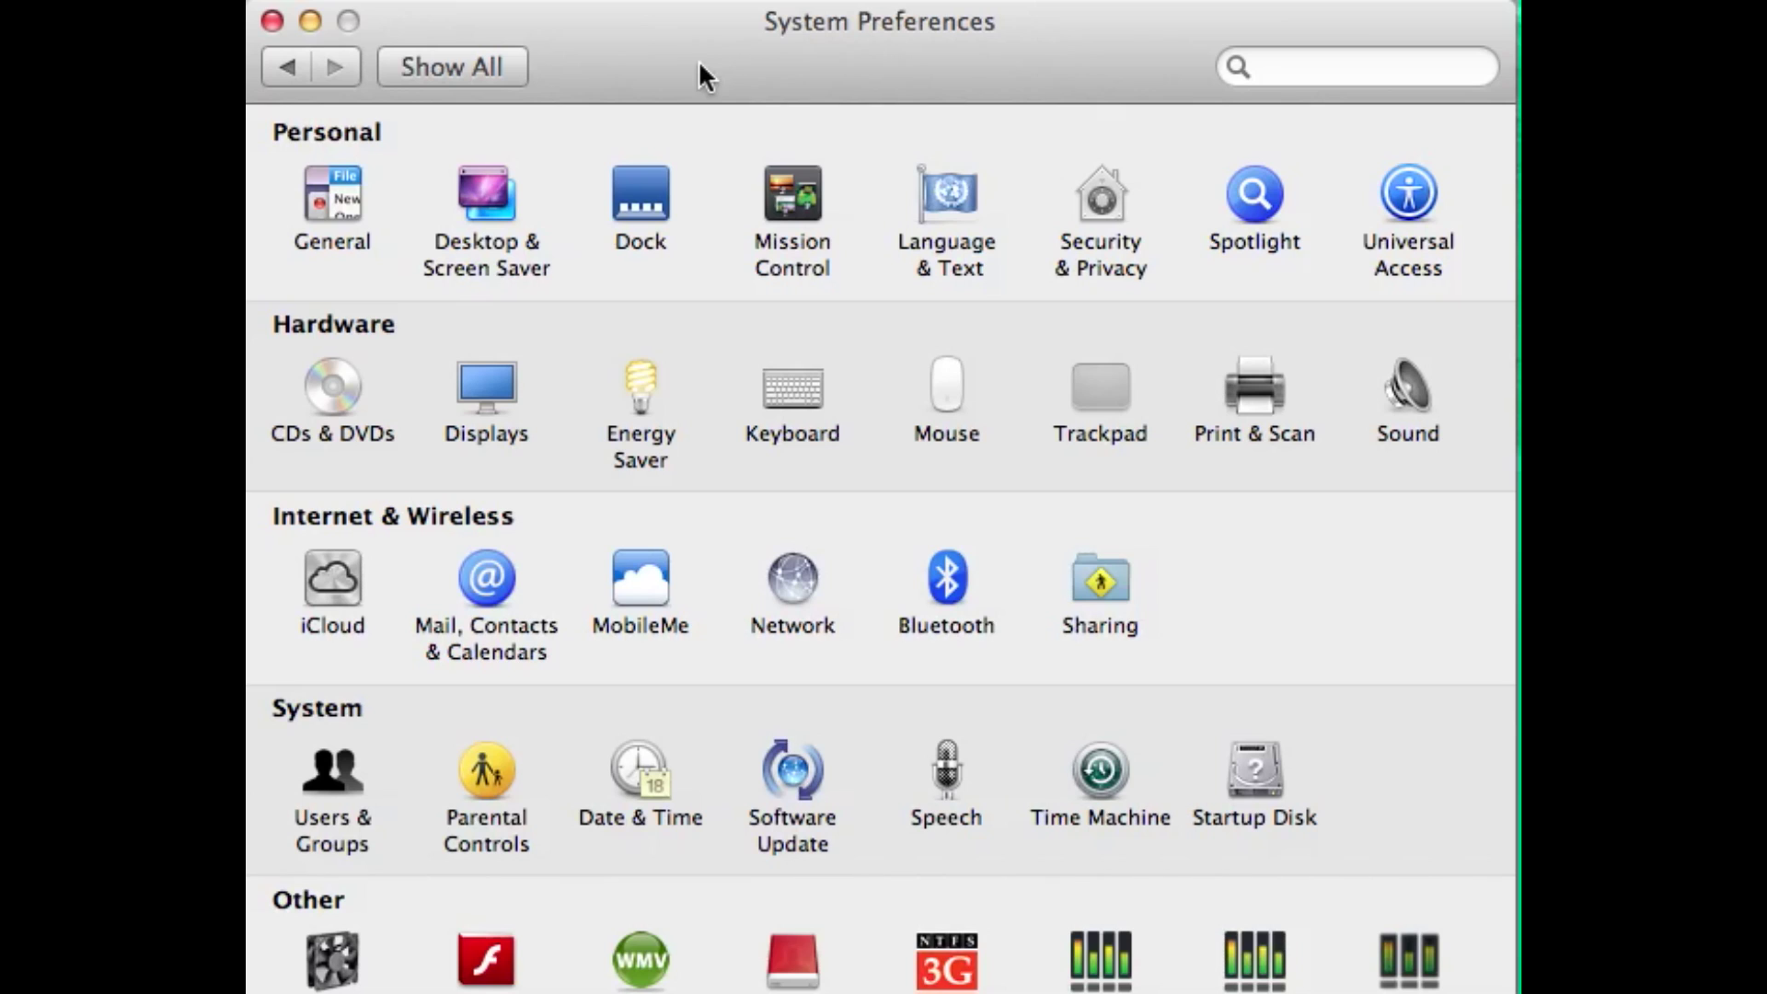
# - Open the Firewall settings under Security & Privacy and unlock them for changes
pyautogui.click(1107, 201)
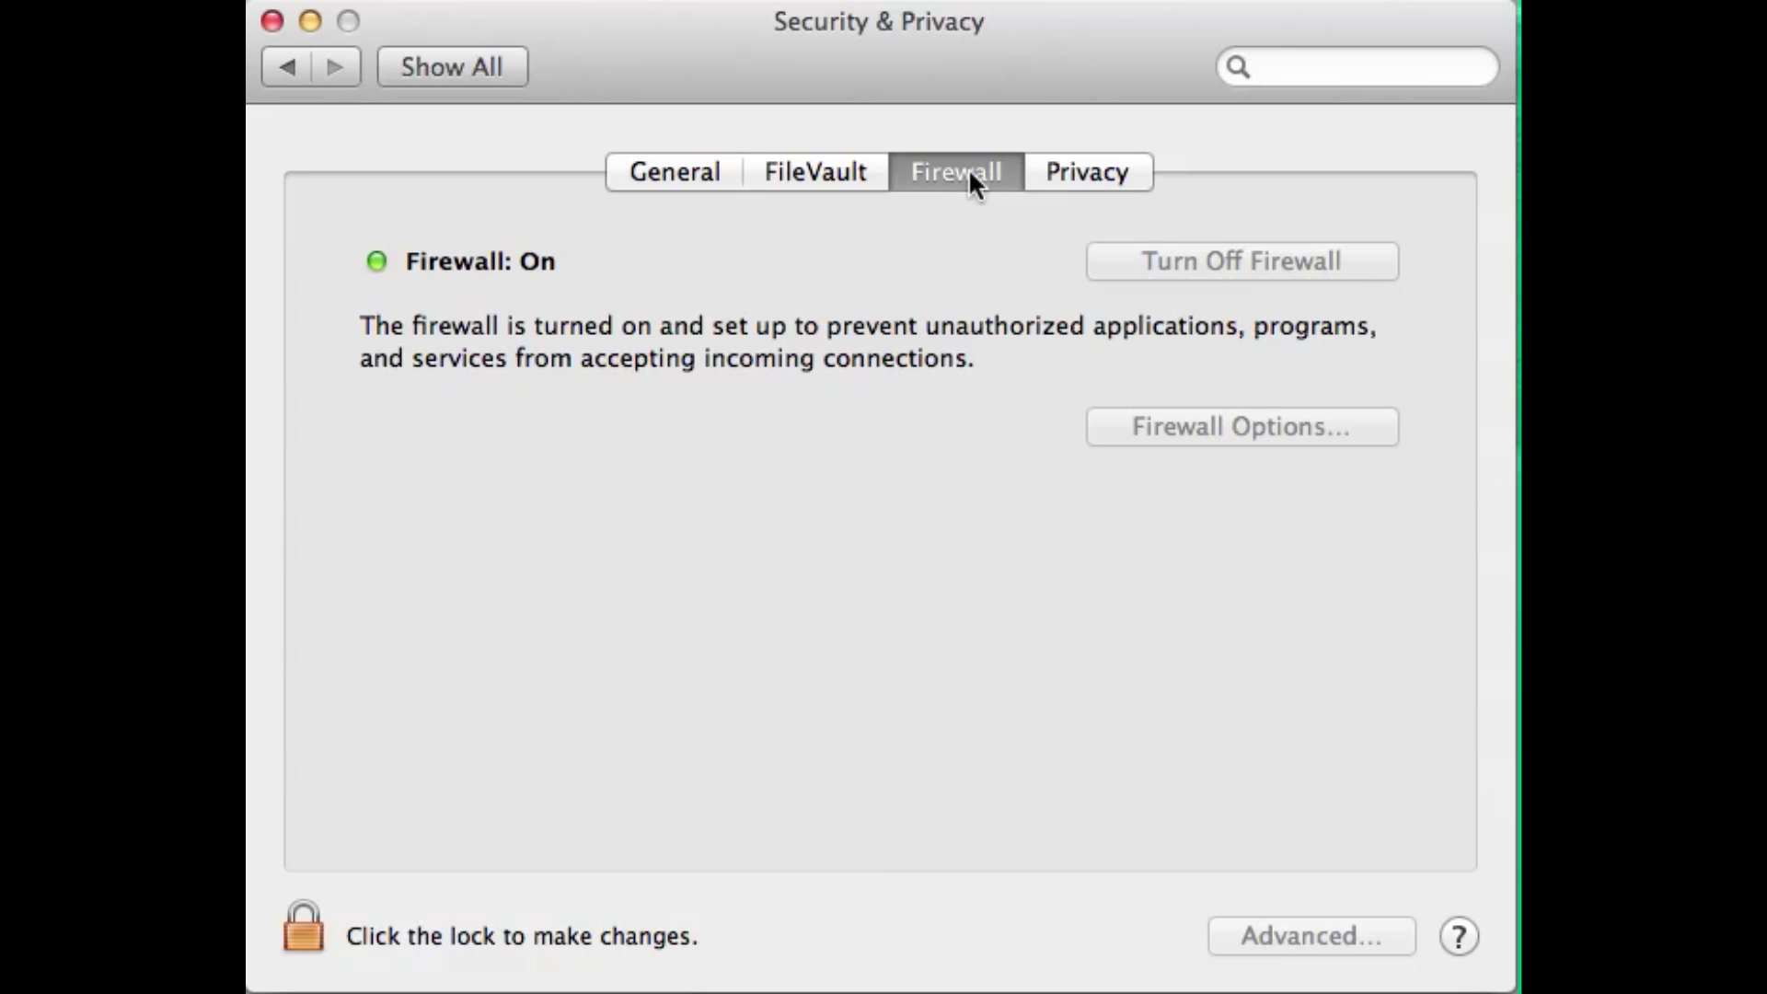
pyautogui.click(303, 925)
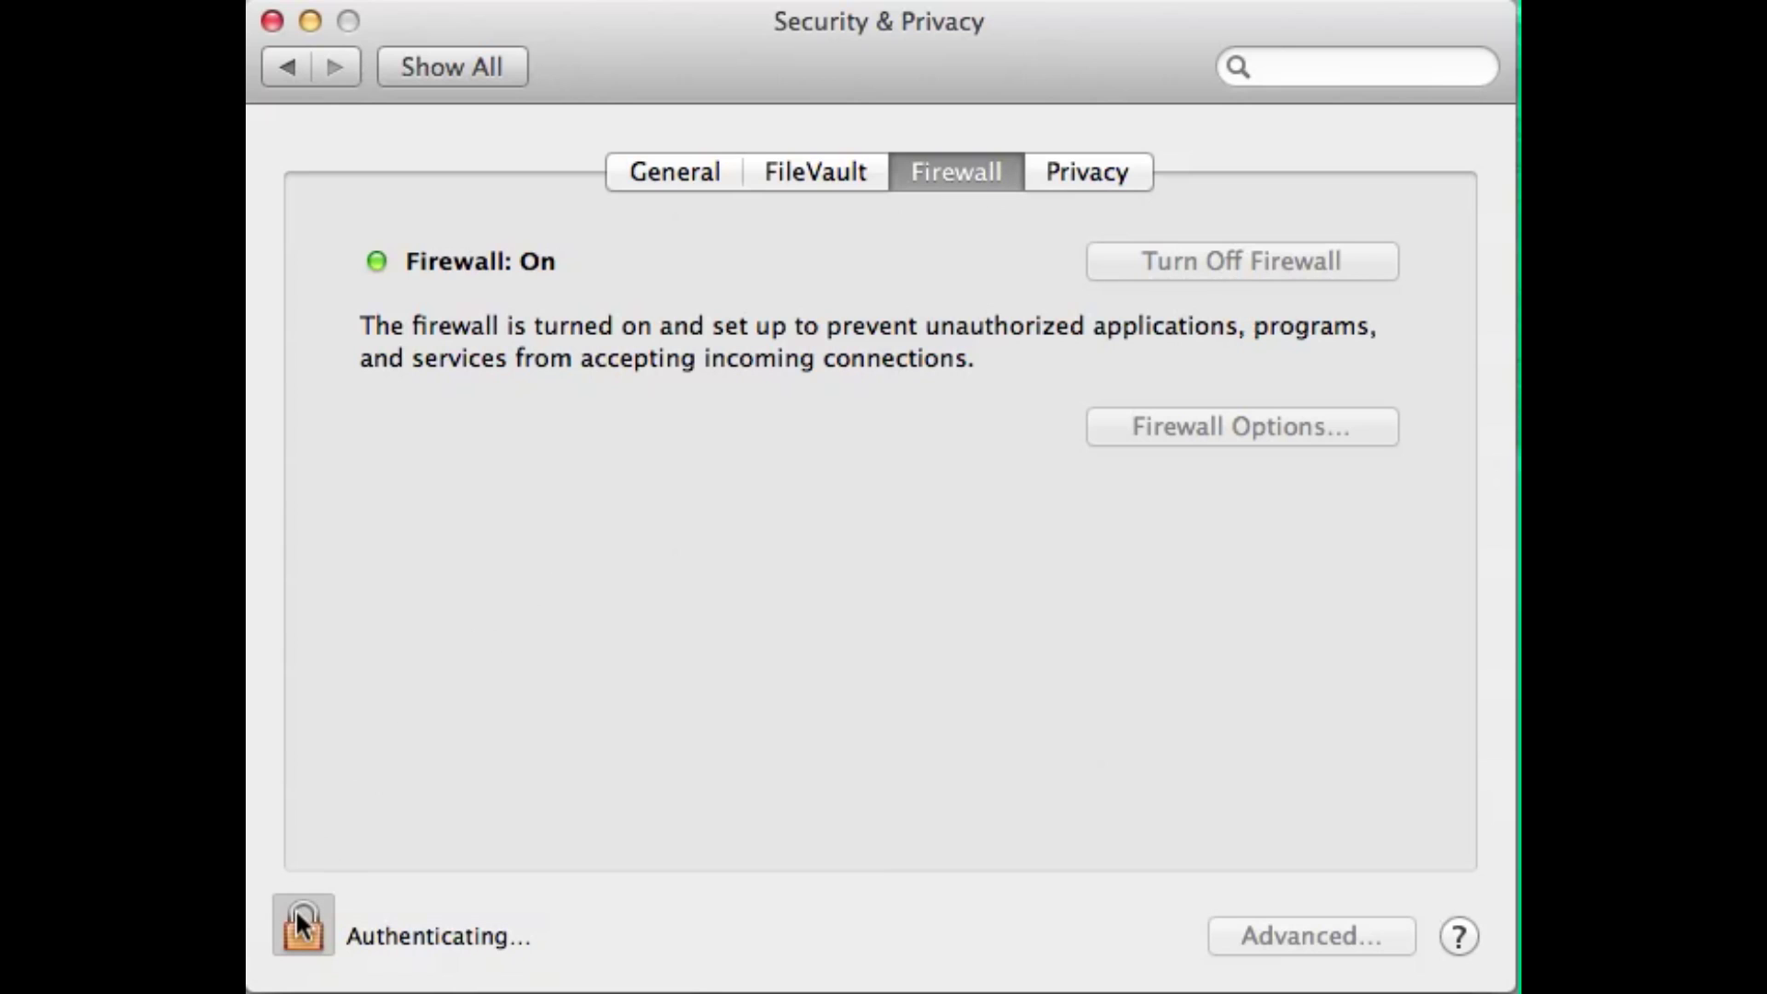
pyautogui.press('Return')
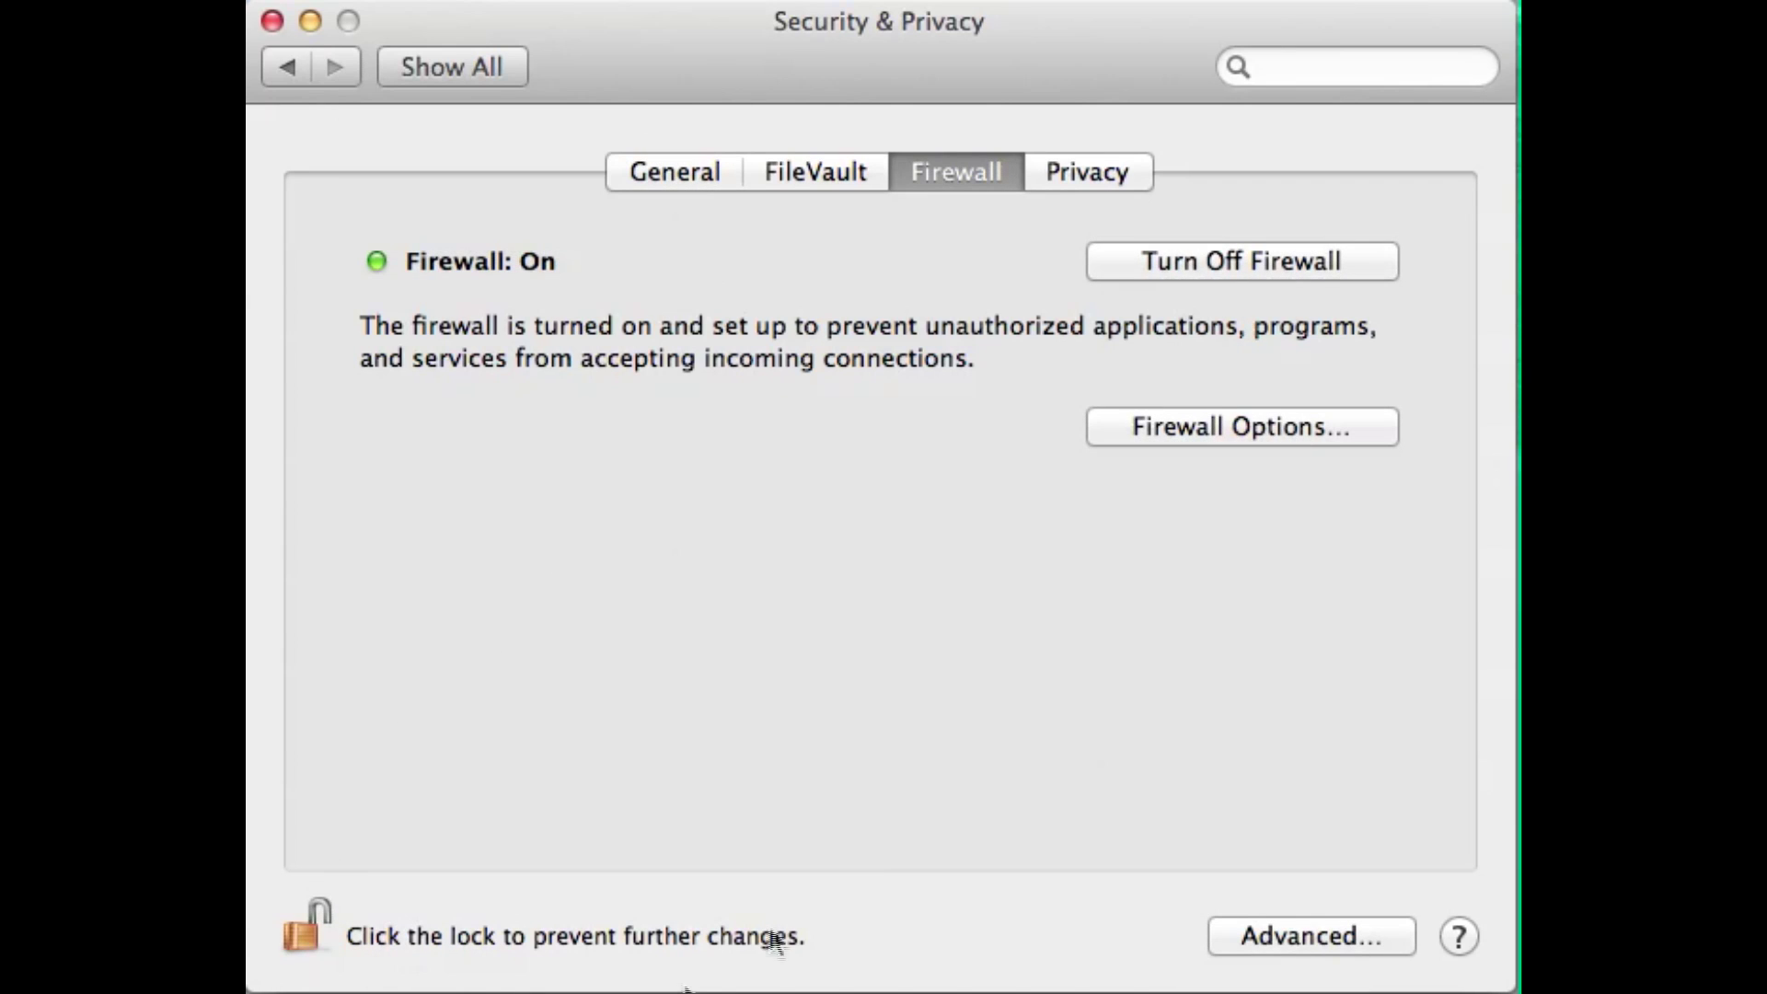
# - Review the per-application incoming connection settings in the firewall options and close them without making changes
pyautogui.click(1233, 428)
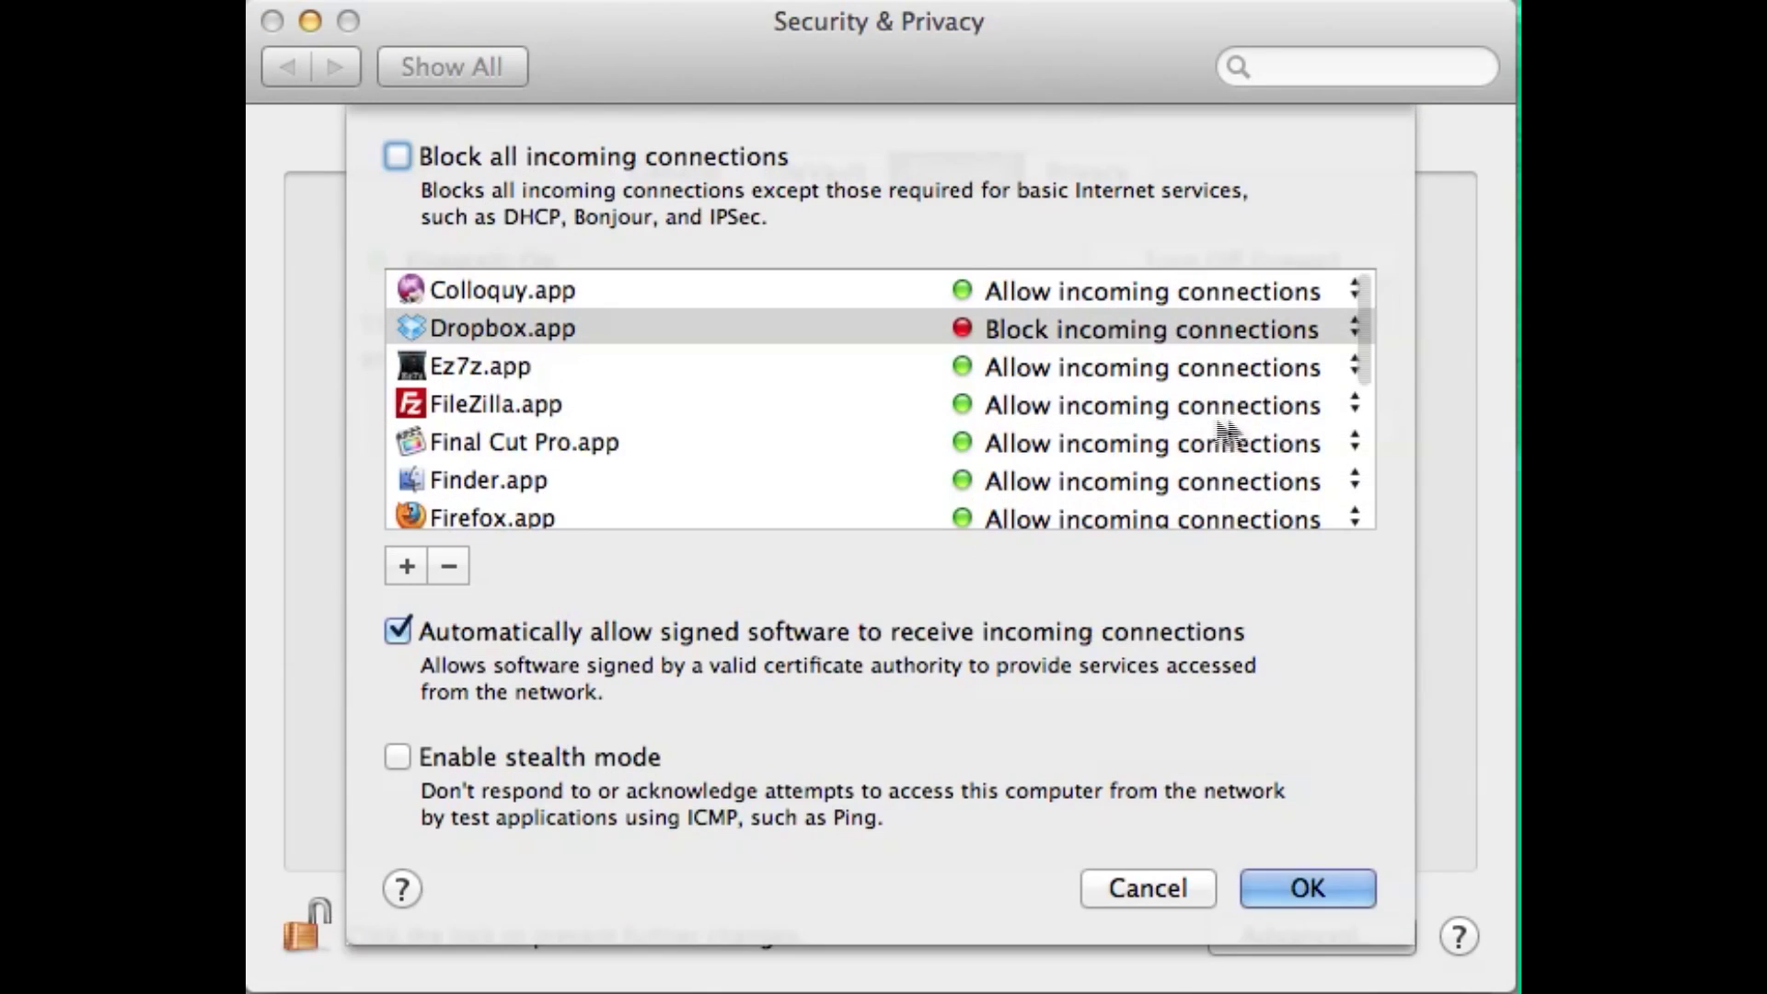
pyautogui.scroll(-5, 677, 418)
pyautogui.scroll(5, 676, 418)
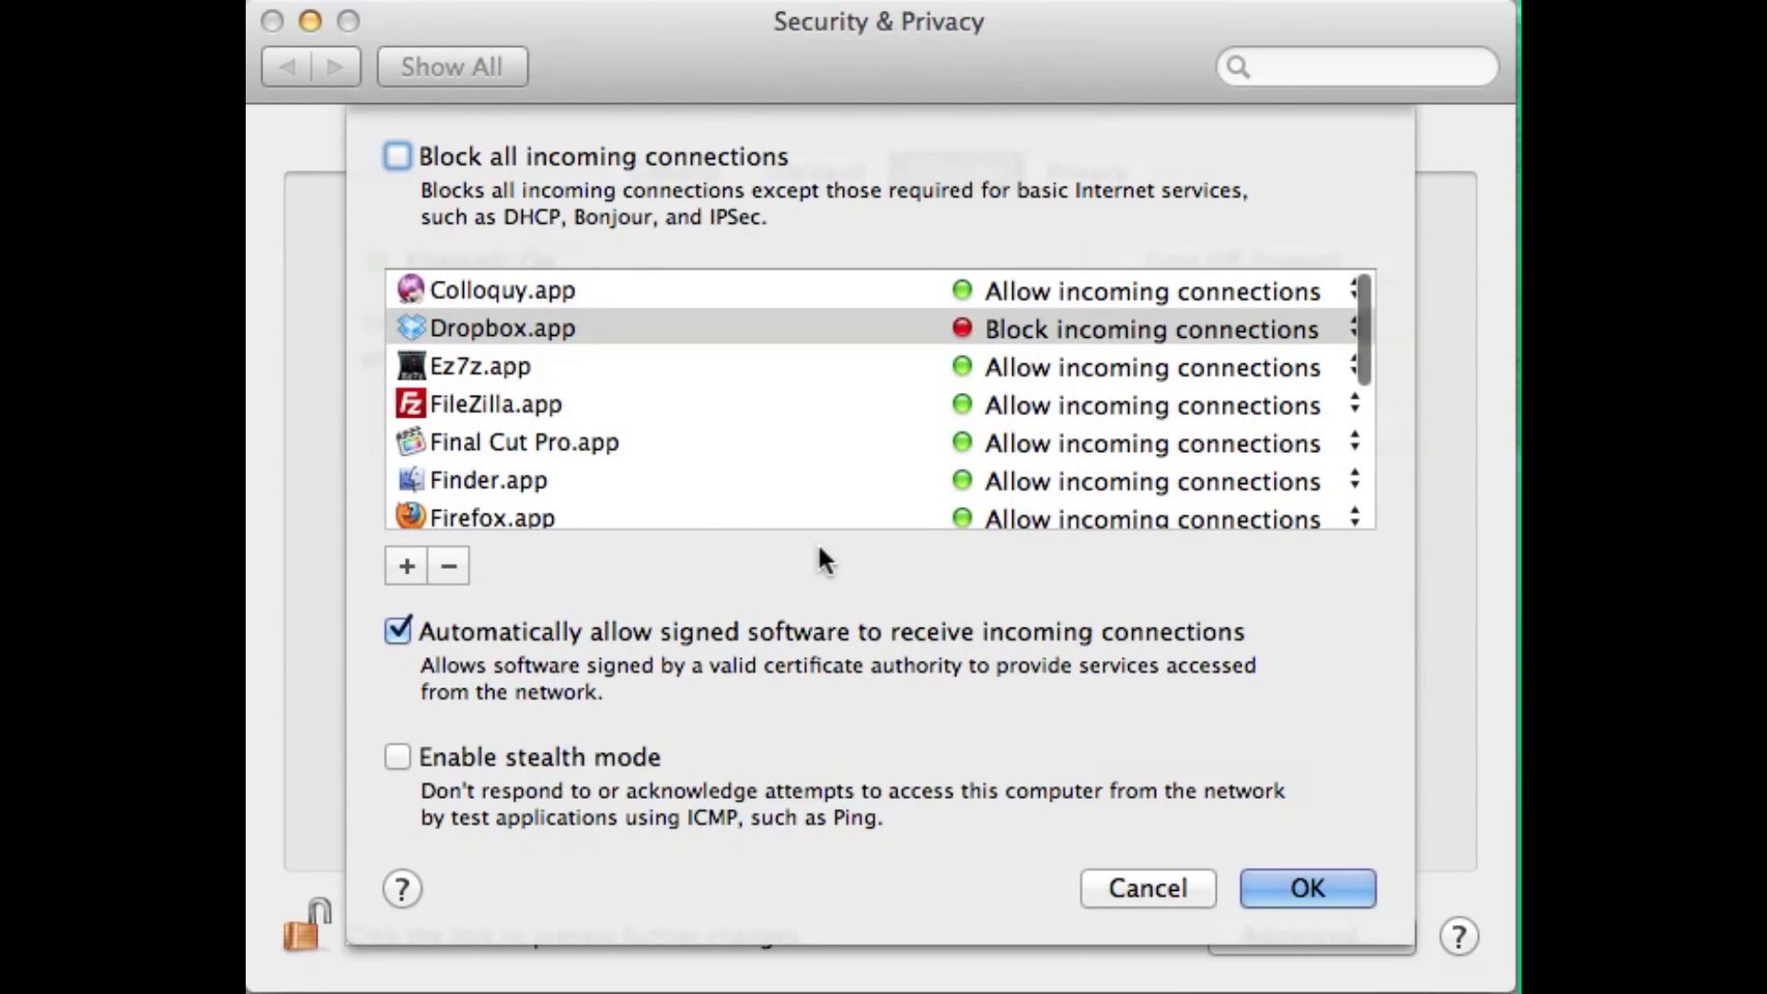
pyautogui.click(1178, 886)
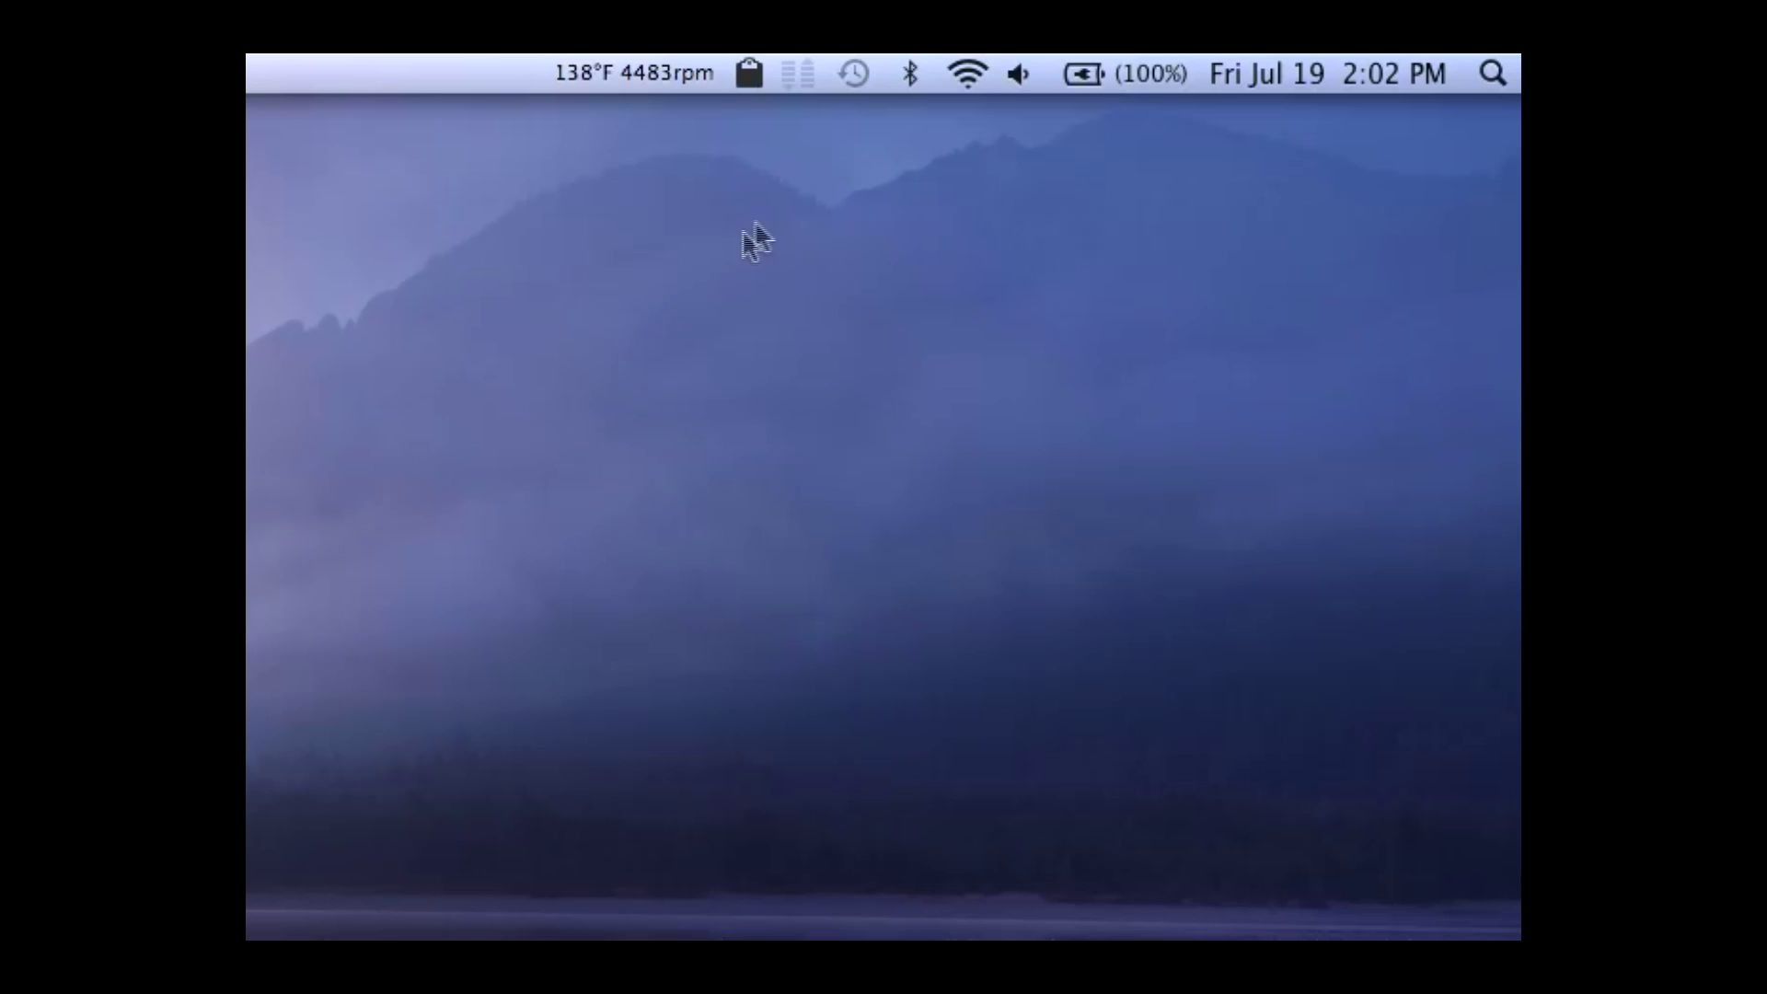
# - Switch to the Little Snitch rules window and examine the rules for Any Process and App Store
pyautogui.moveTo(803, 78)
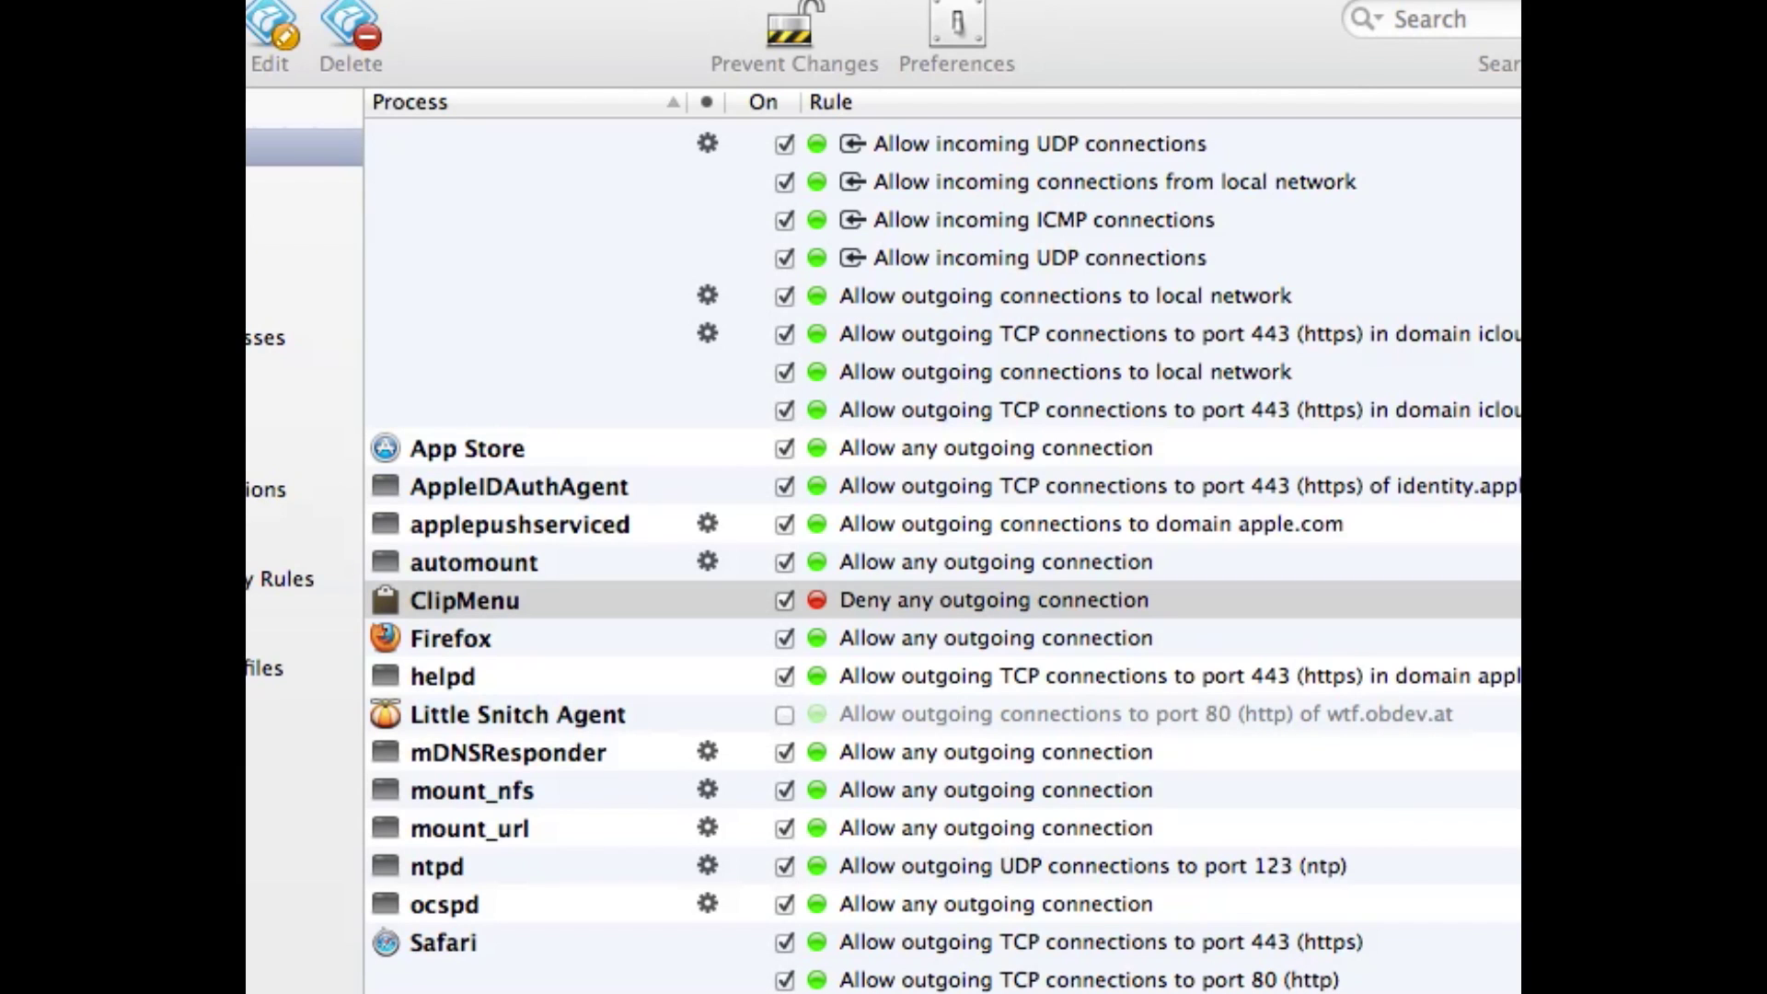
pyautogui.click(845, 293)
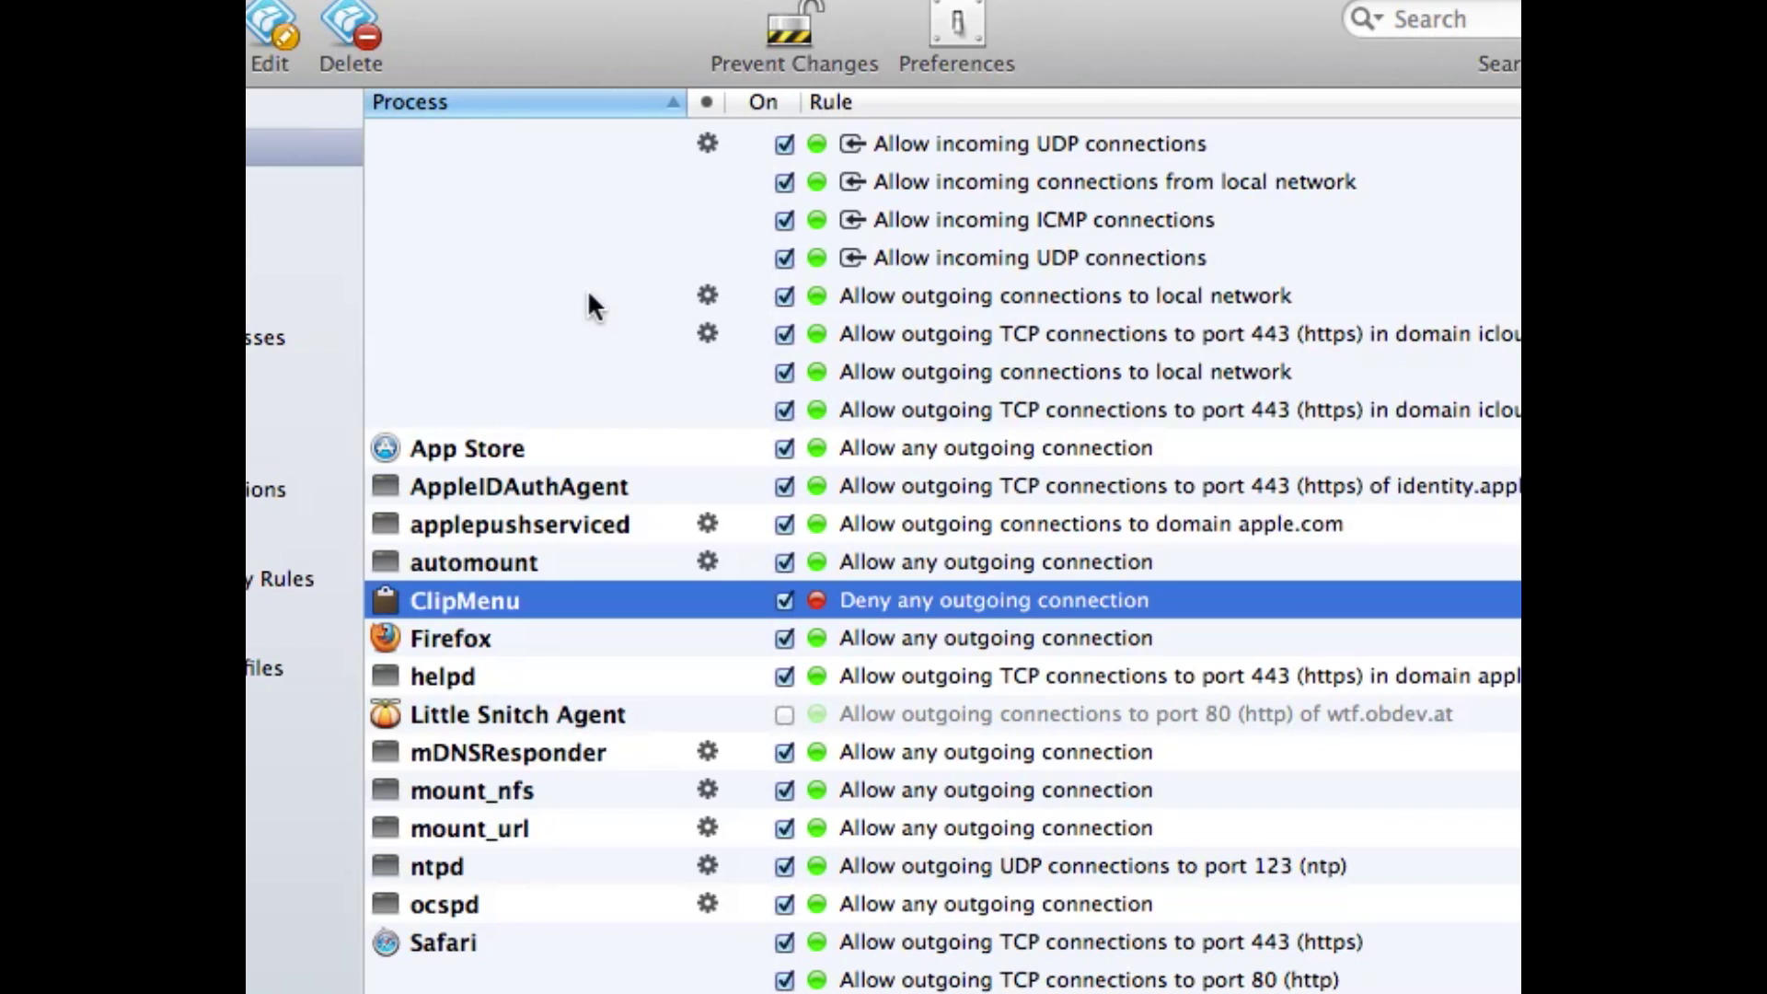
pyautogui.scroll(2, 587, 289)
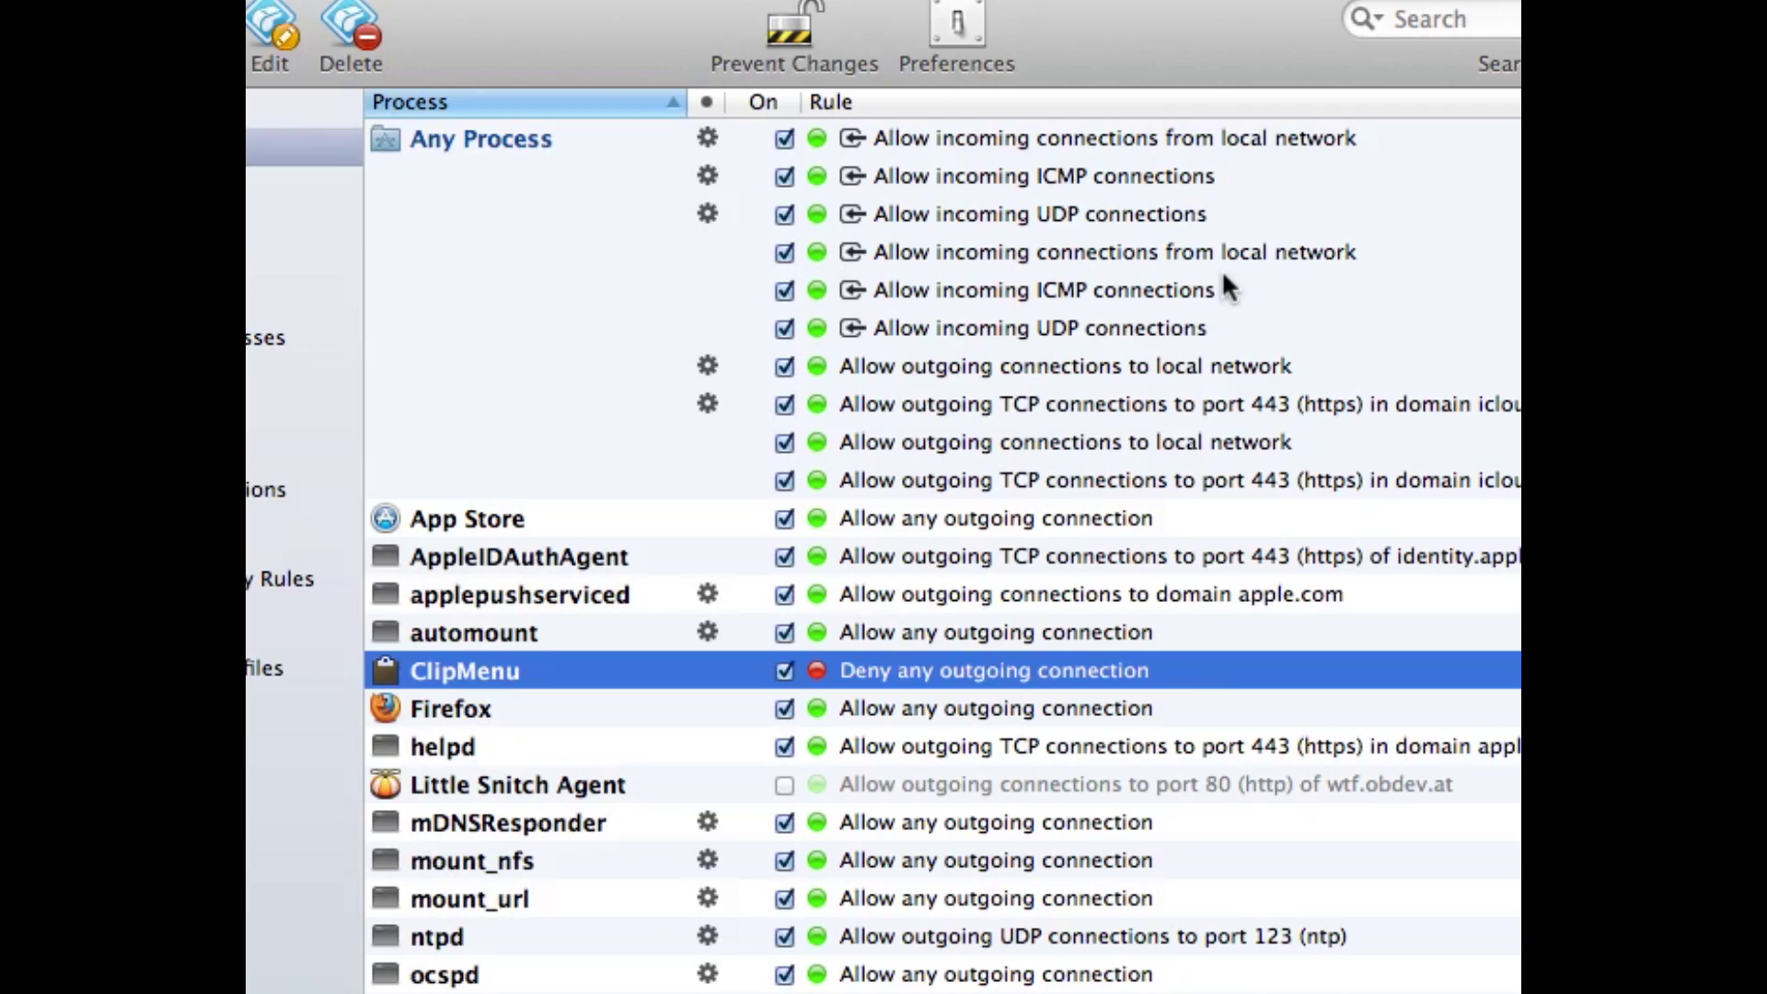
pyautogui.press('Up')
pyautogui.press('Up')
pyautogui.press('Up')
pyautogui.press('Up')
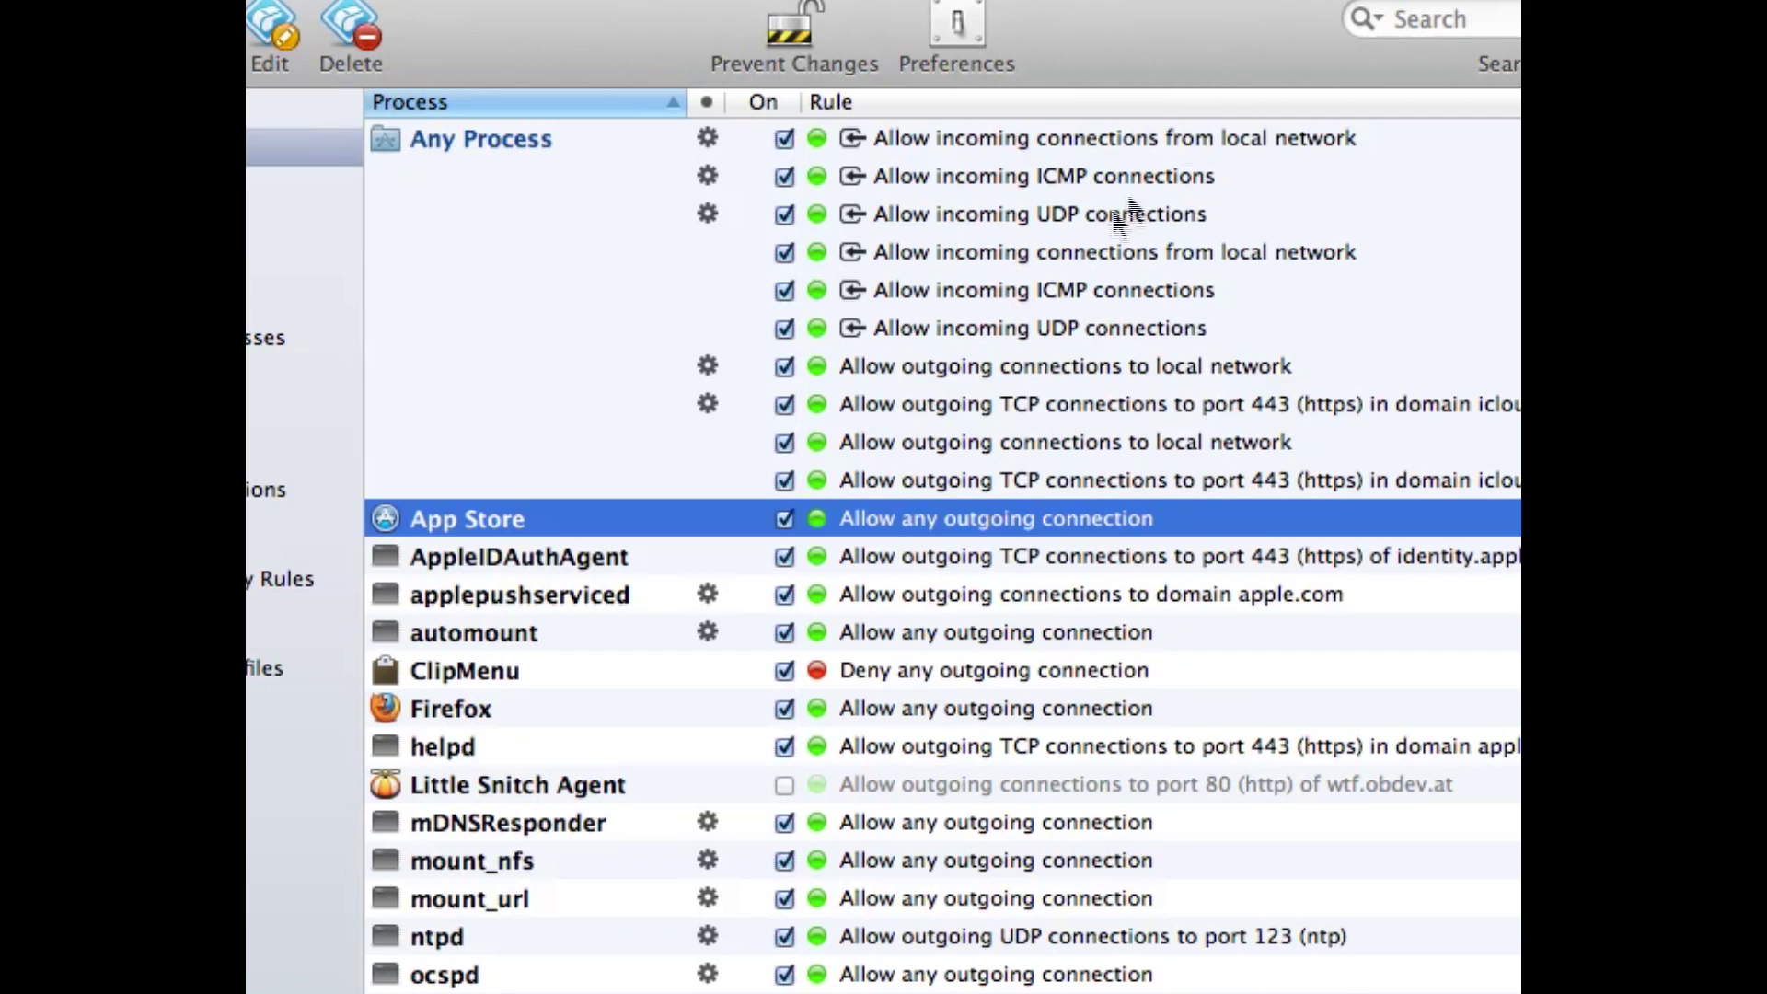
# - Disable the Firefox outgoing connection rule and enable it again
pyautogui.click(784, 708)
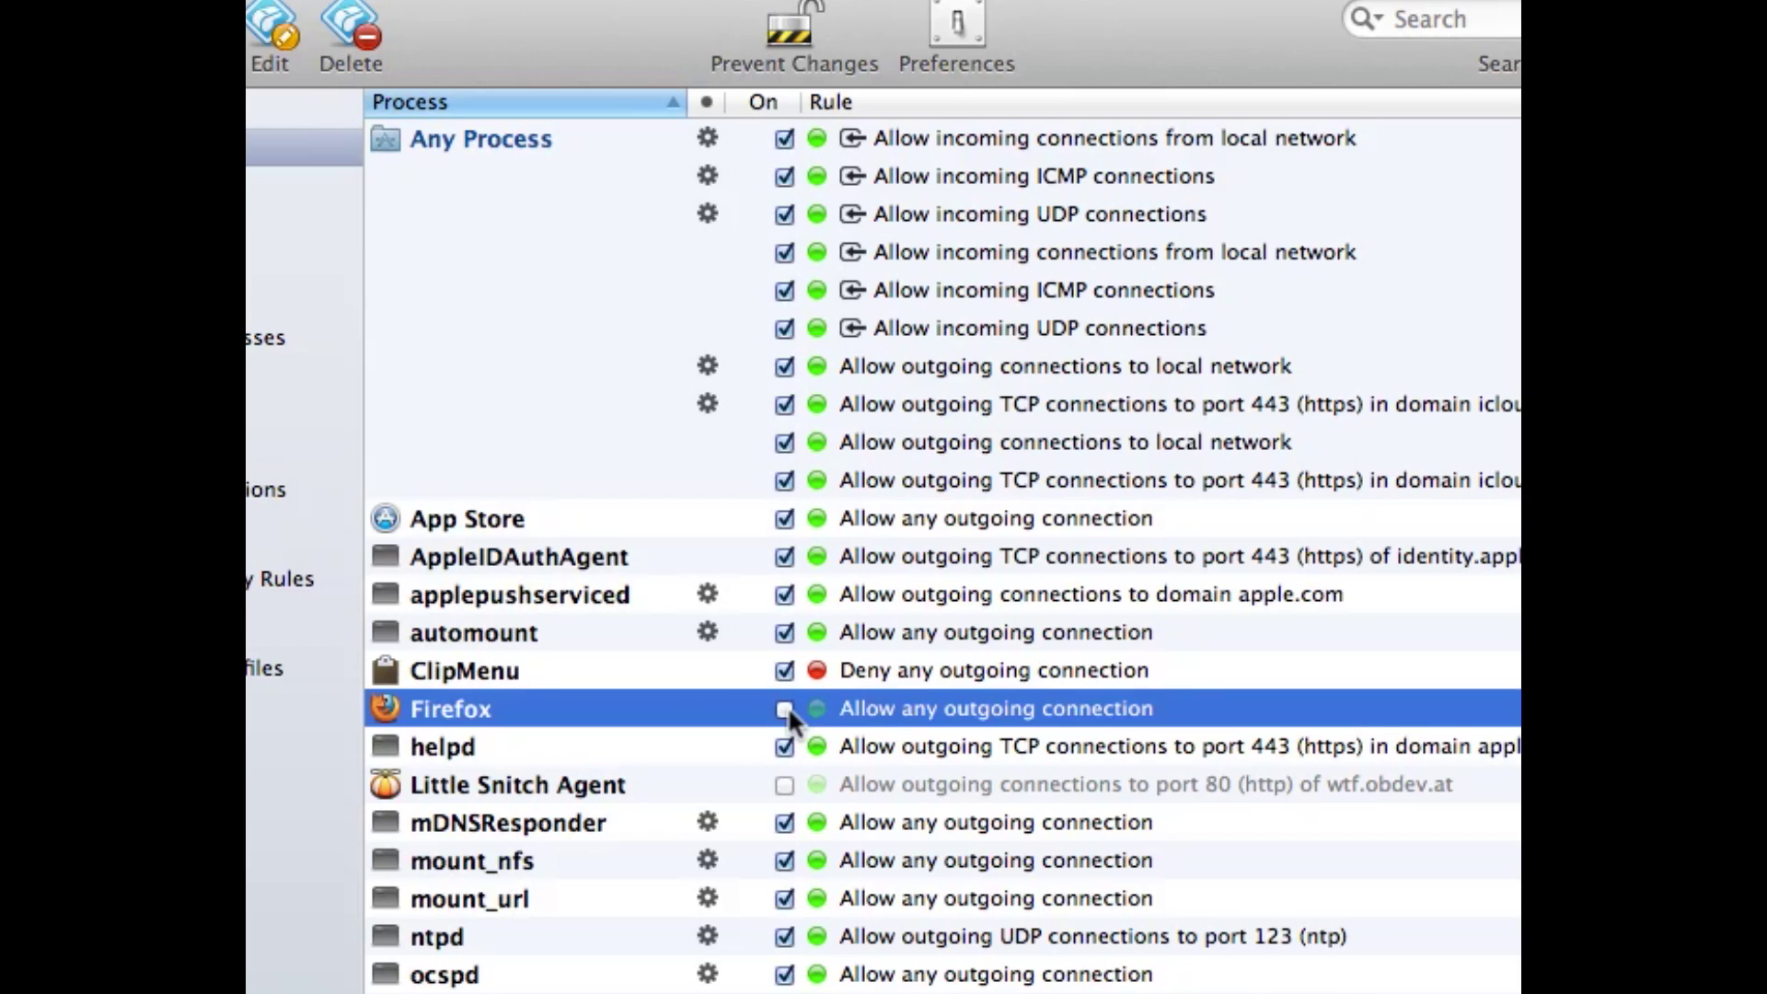
pyautogui.click(784, 708)
# - Open the ClipMenu rule for editing, check the available connection actions, and close it without saving
pyautogui.click(677, 678)
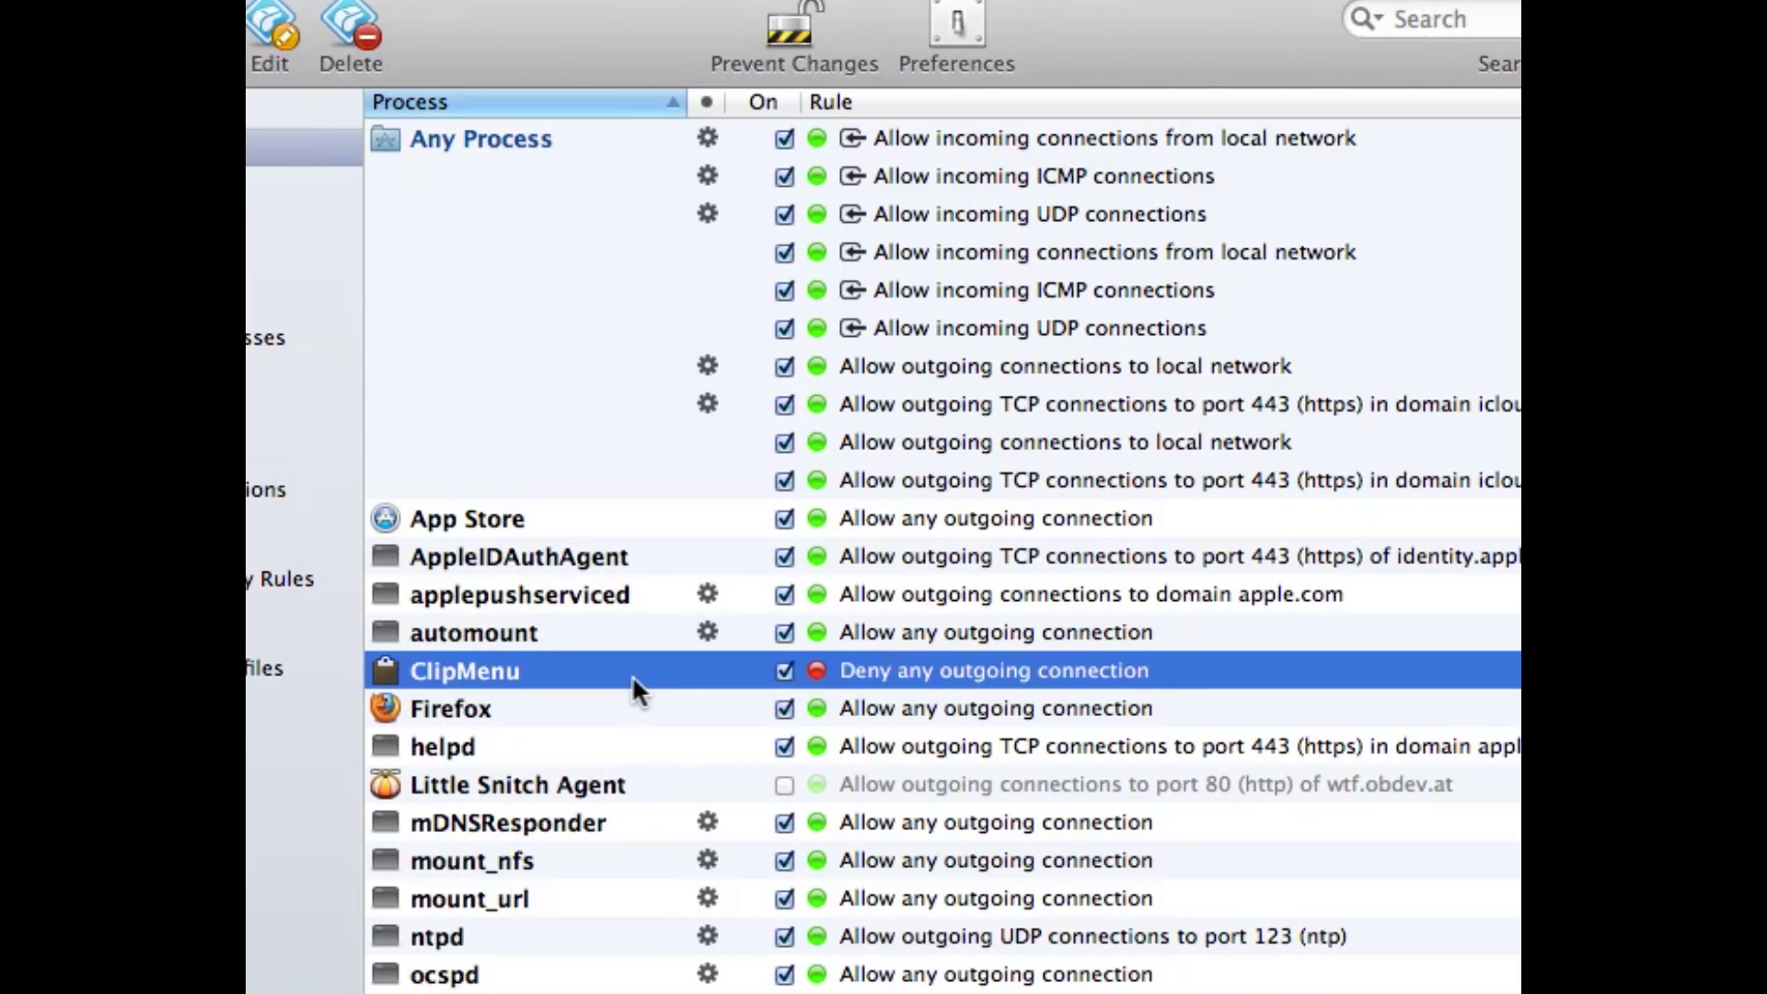
pyautogui.rightClick(635, 681)
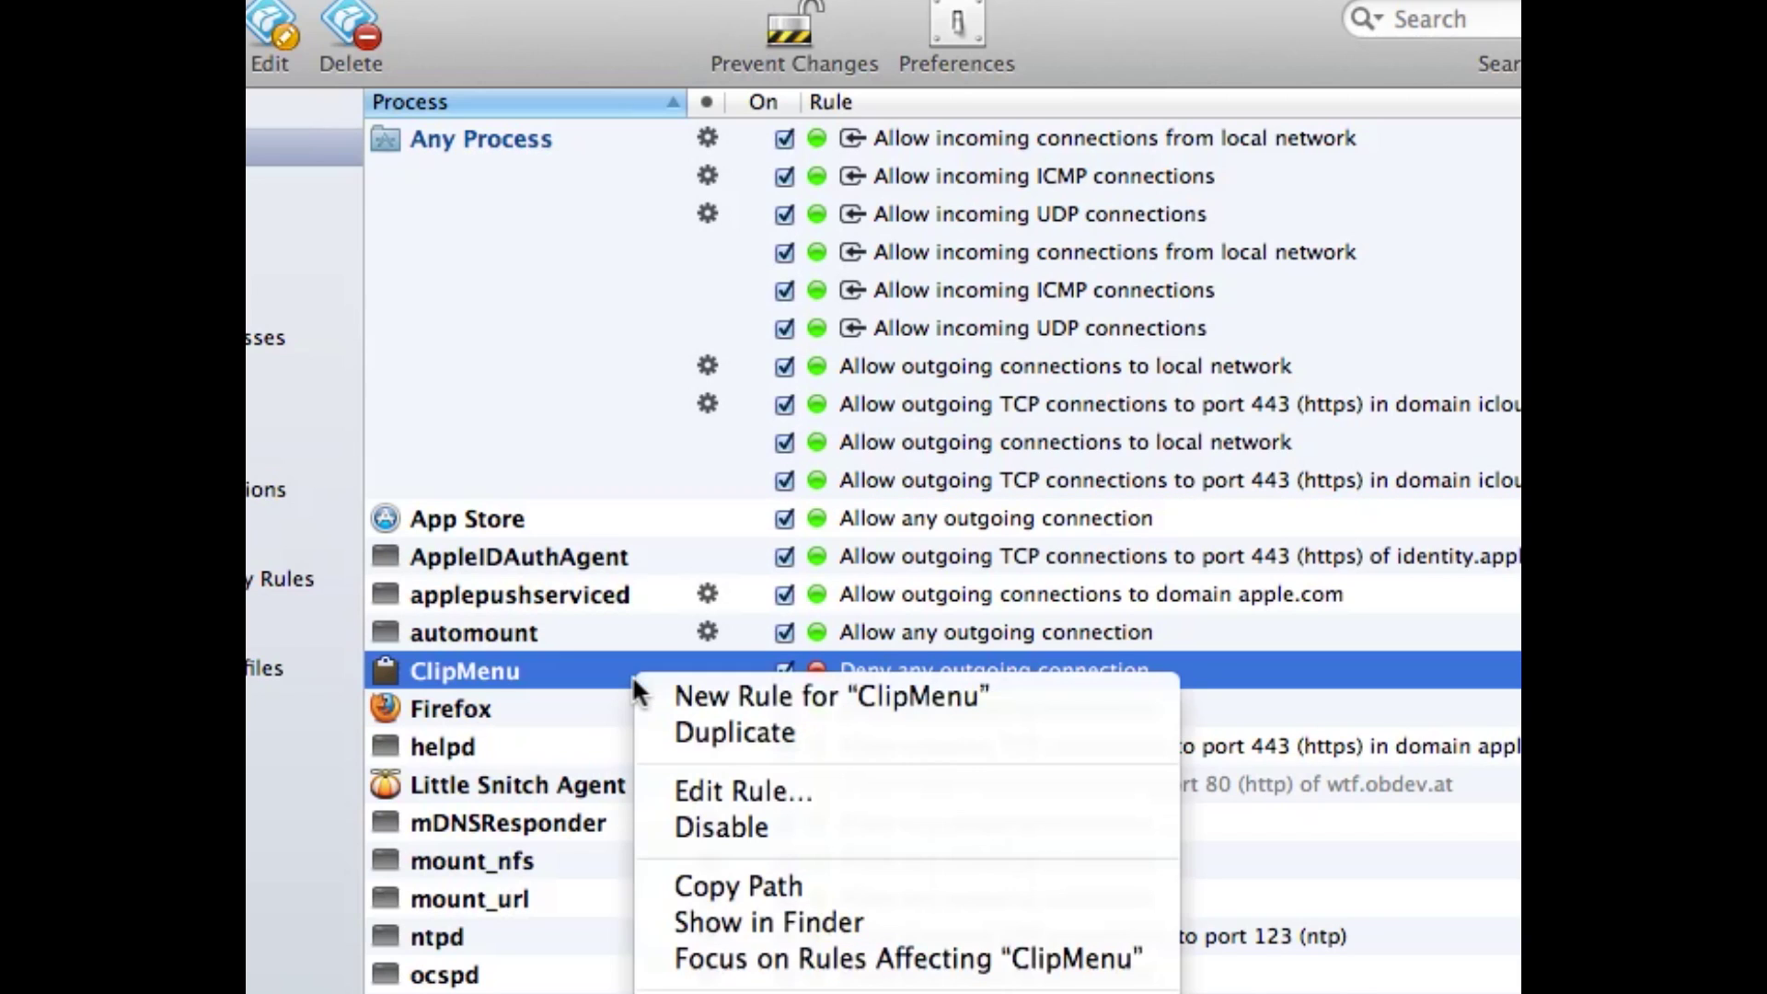
pyautogui.click(677, 793)
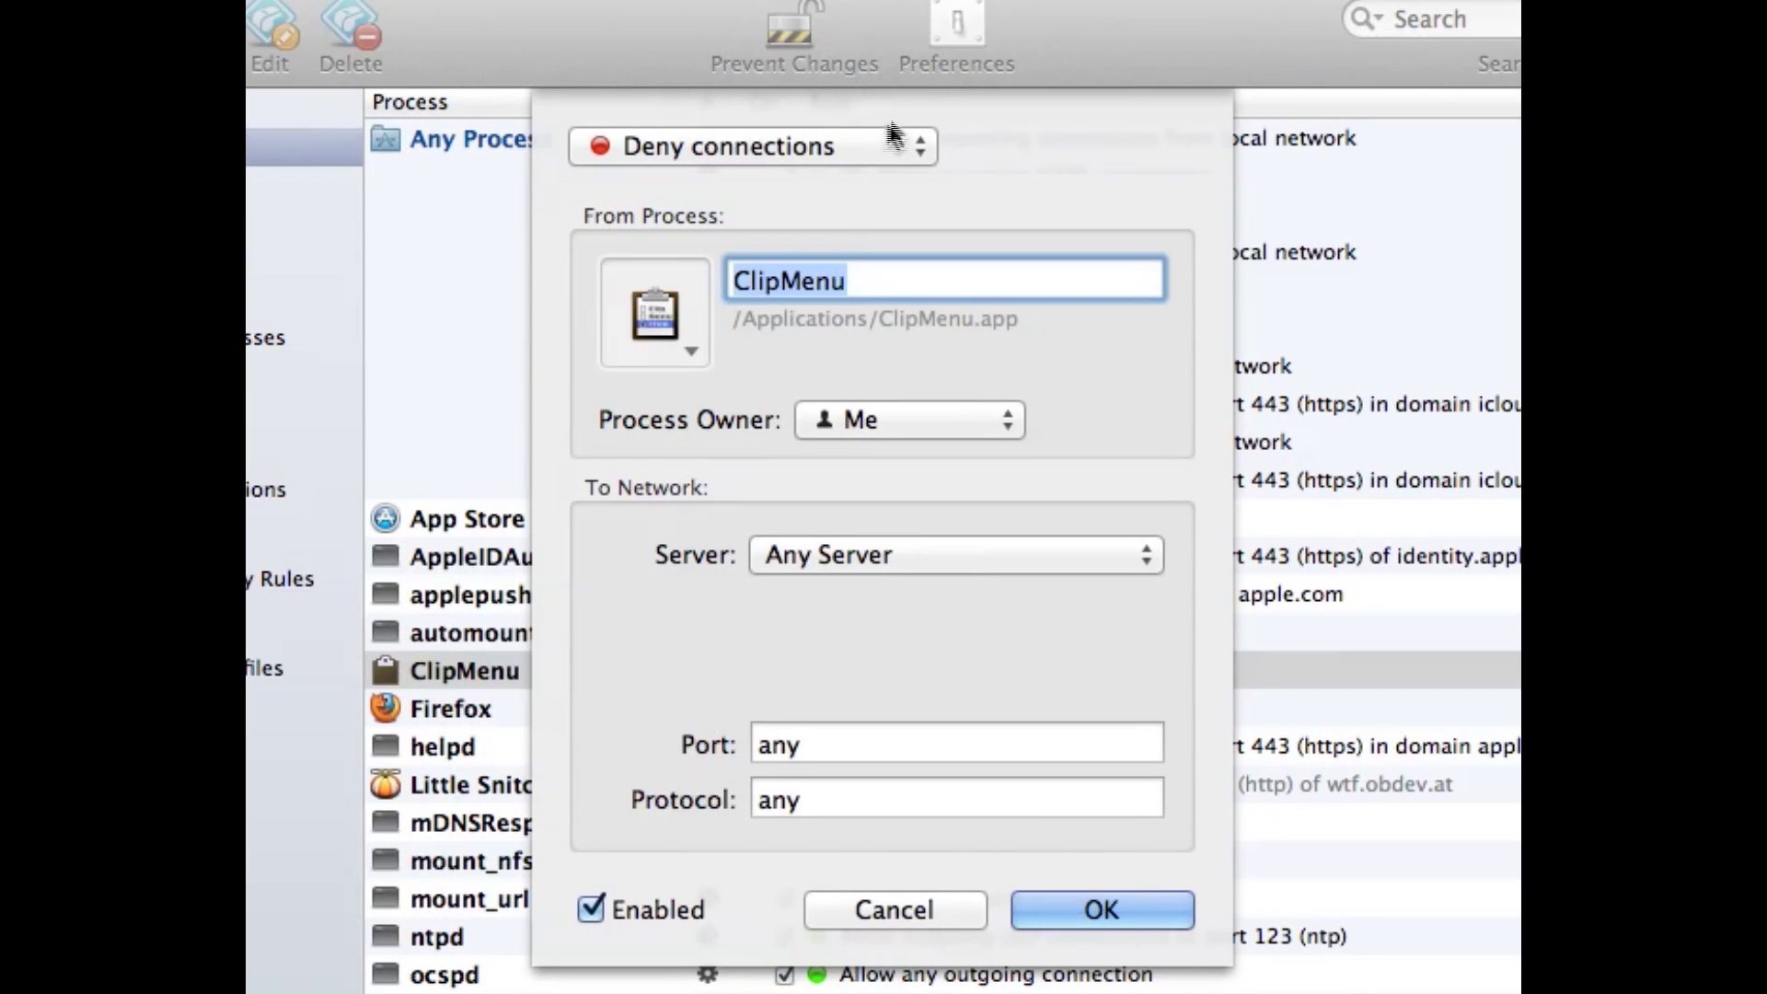
pyautogui.click(798, 144)
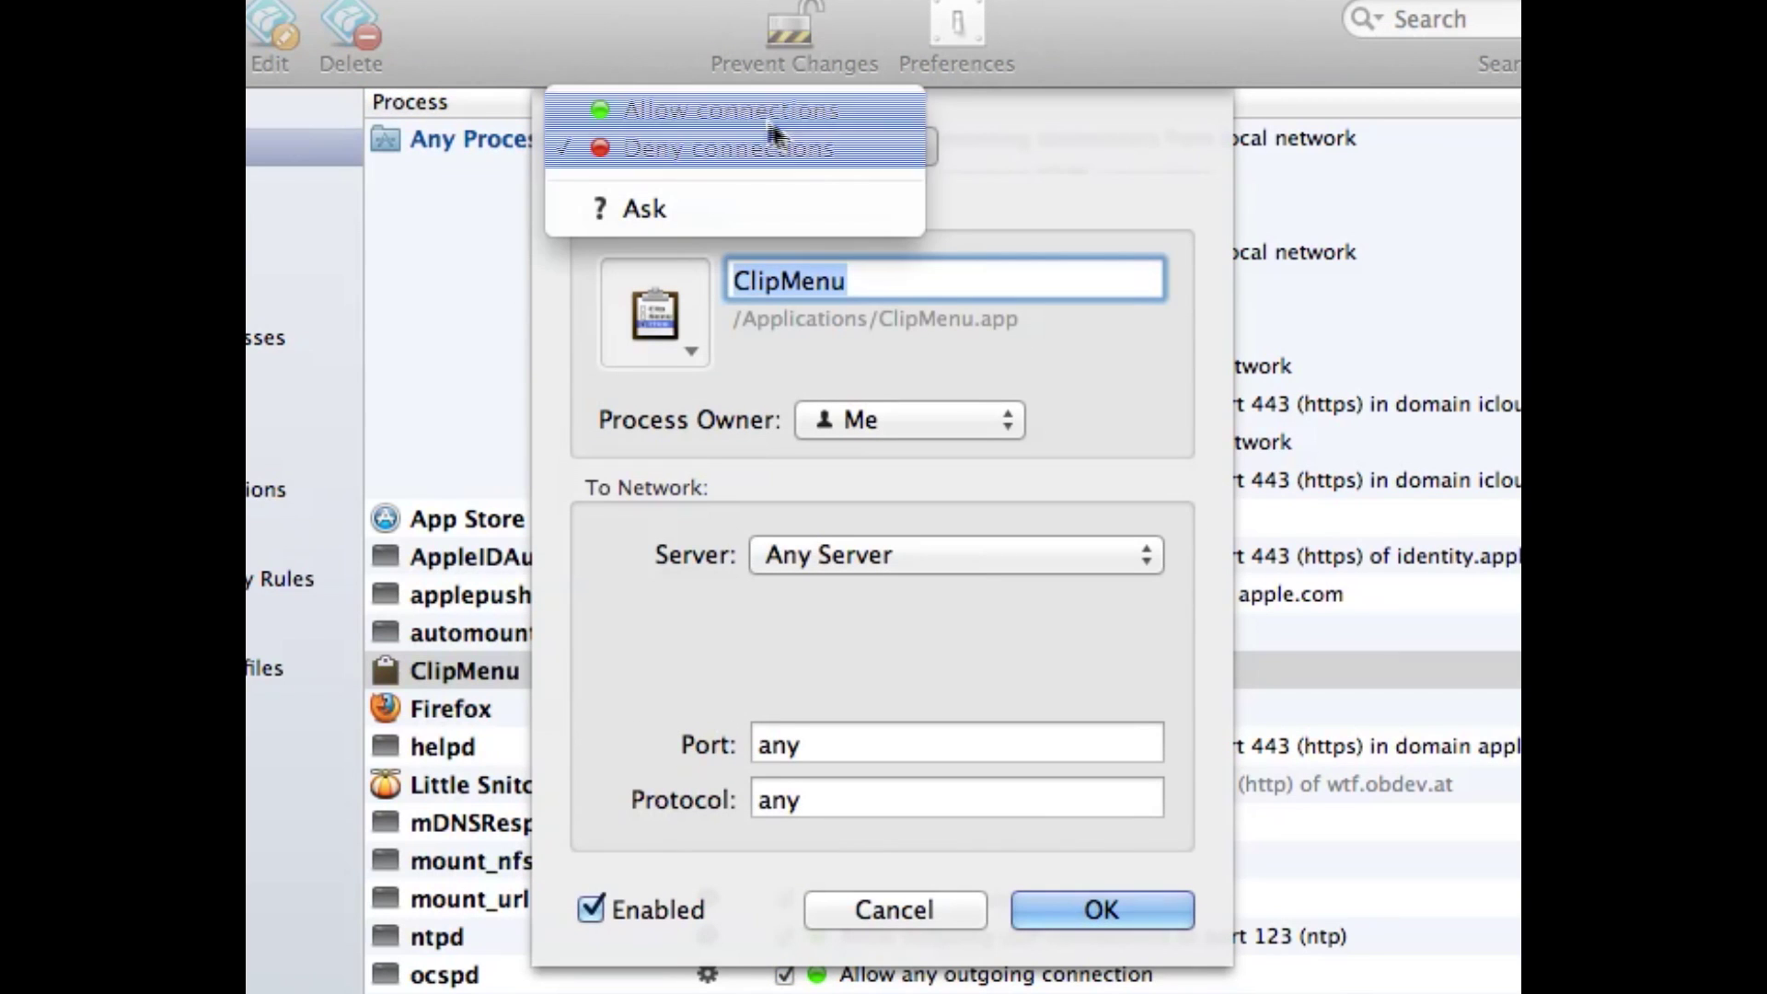
pyautogui.click(699, 152)
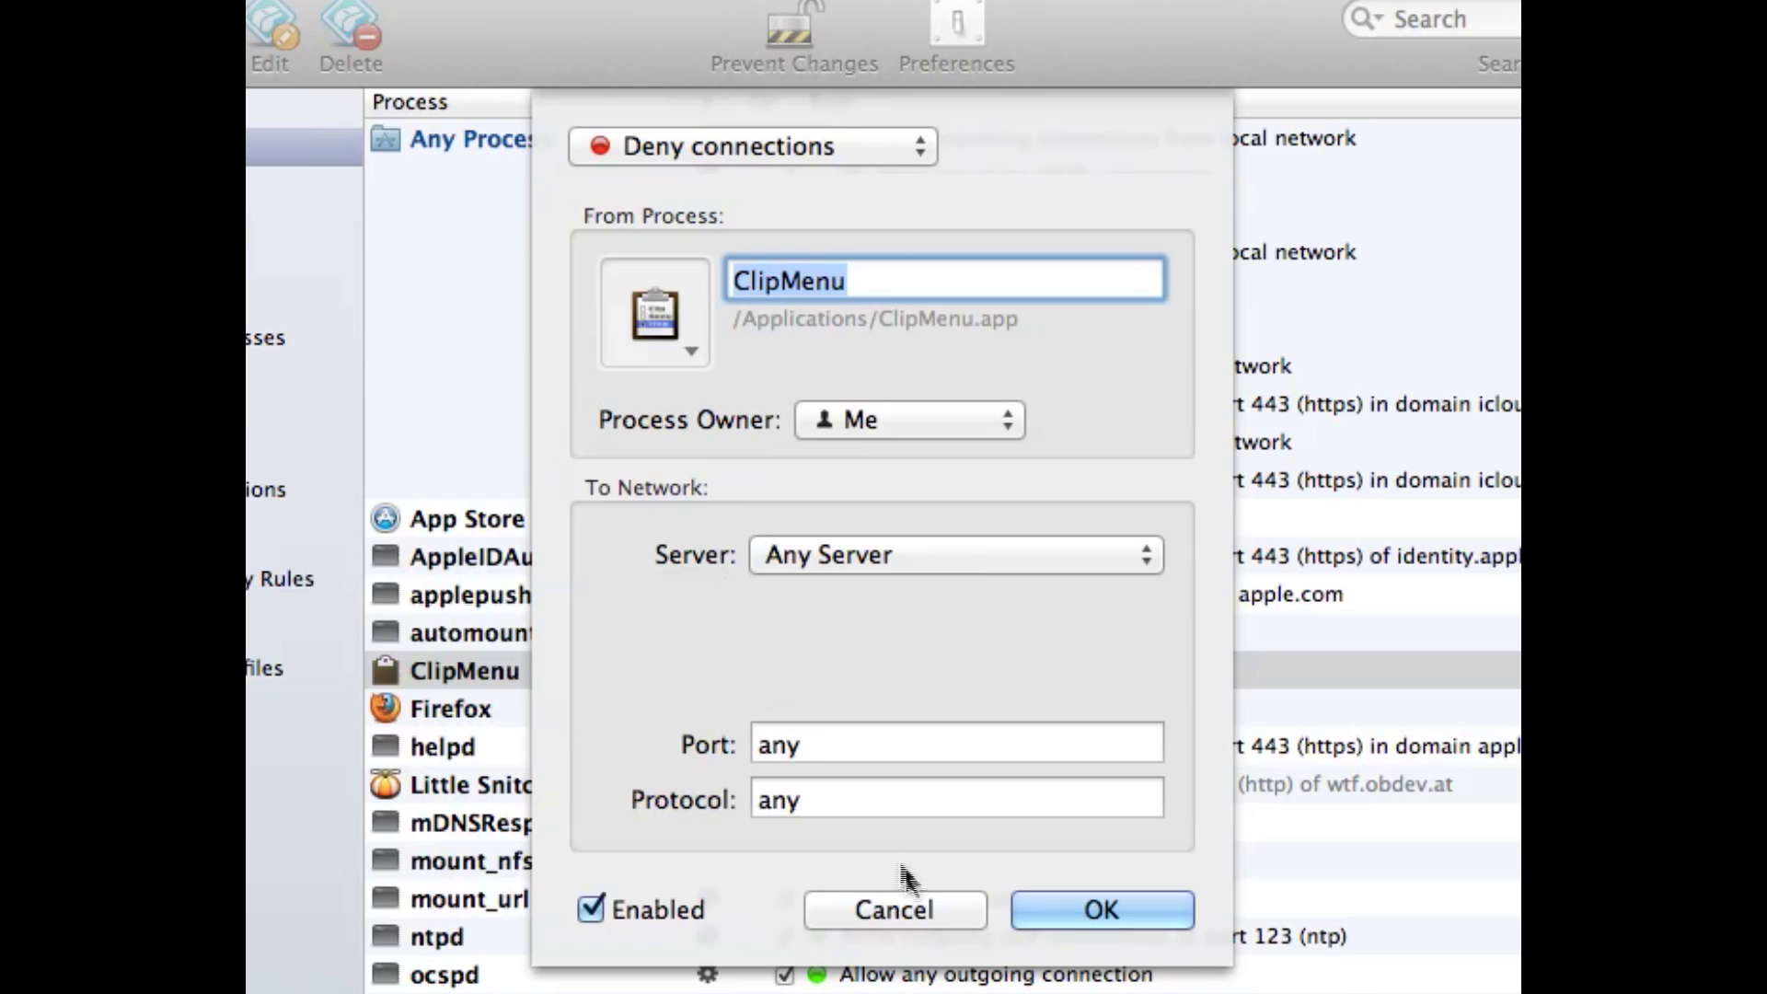
pyautogui.click(926, 914)
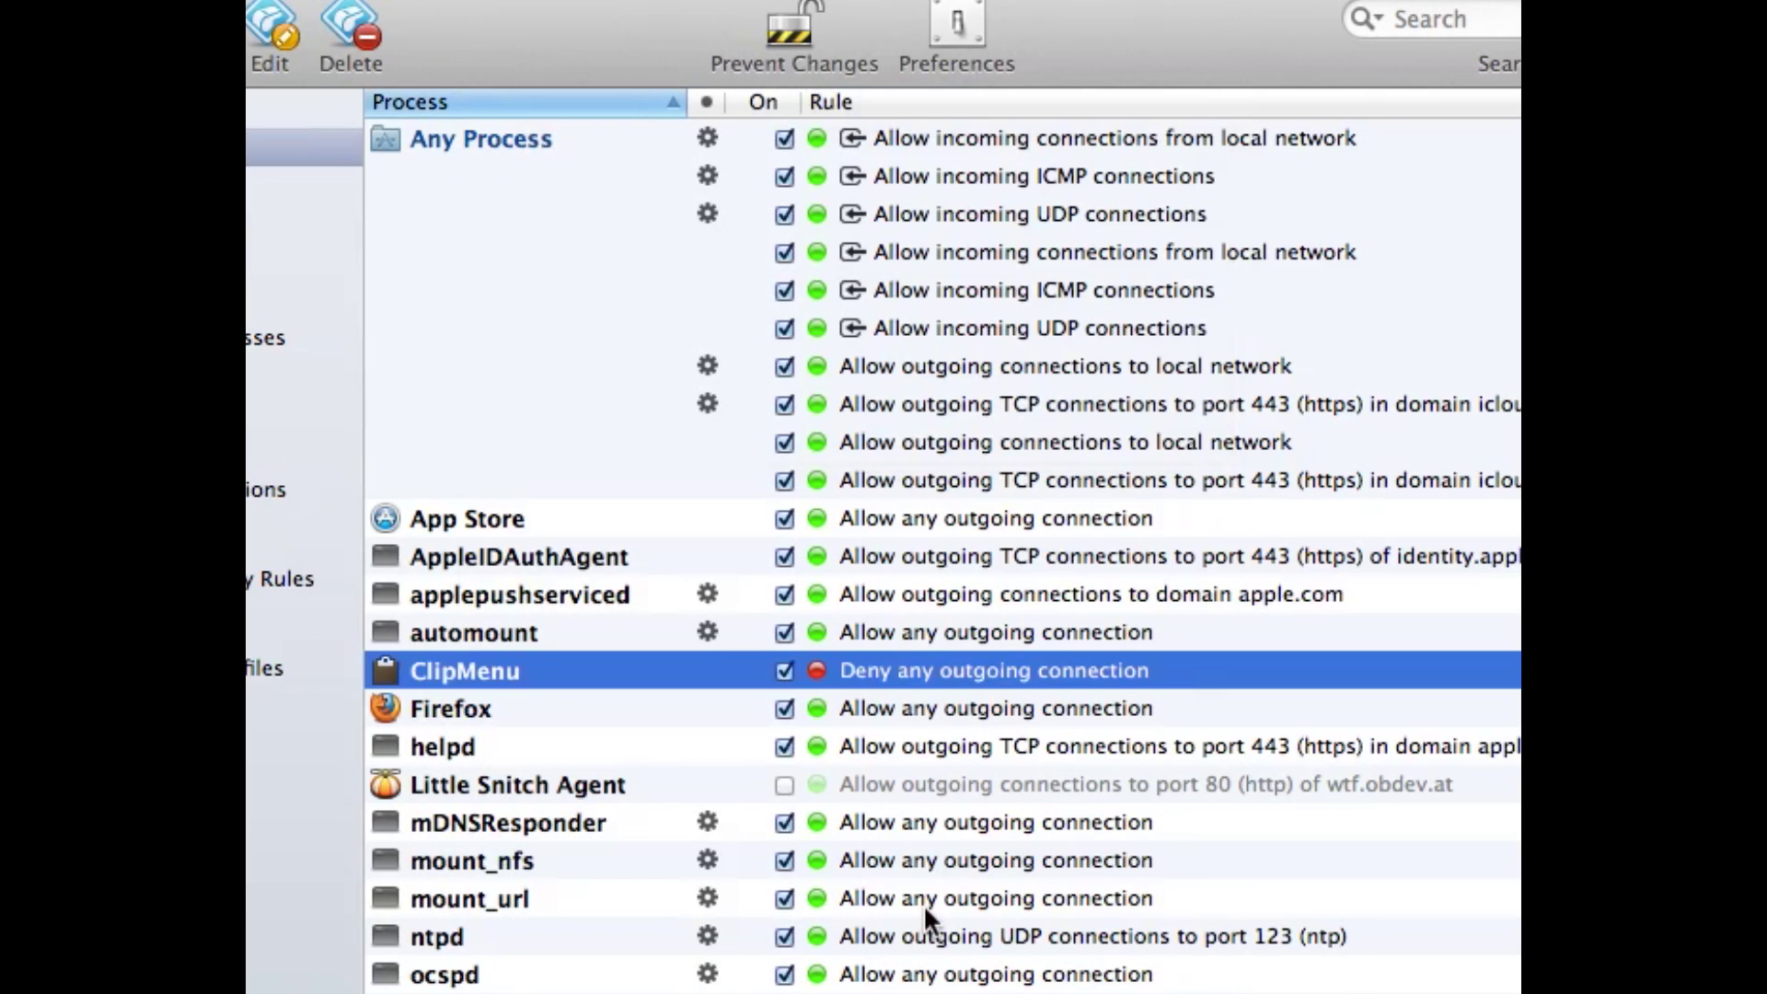
# - Look through the whole rule list, examining the Safari and ClipMenu rules
pyautogui.scroll(-4, 569, 419)
pyautogui.click(568, 837)
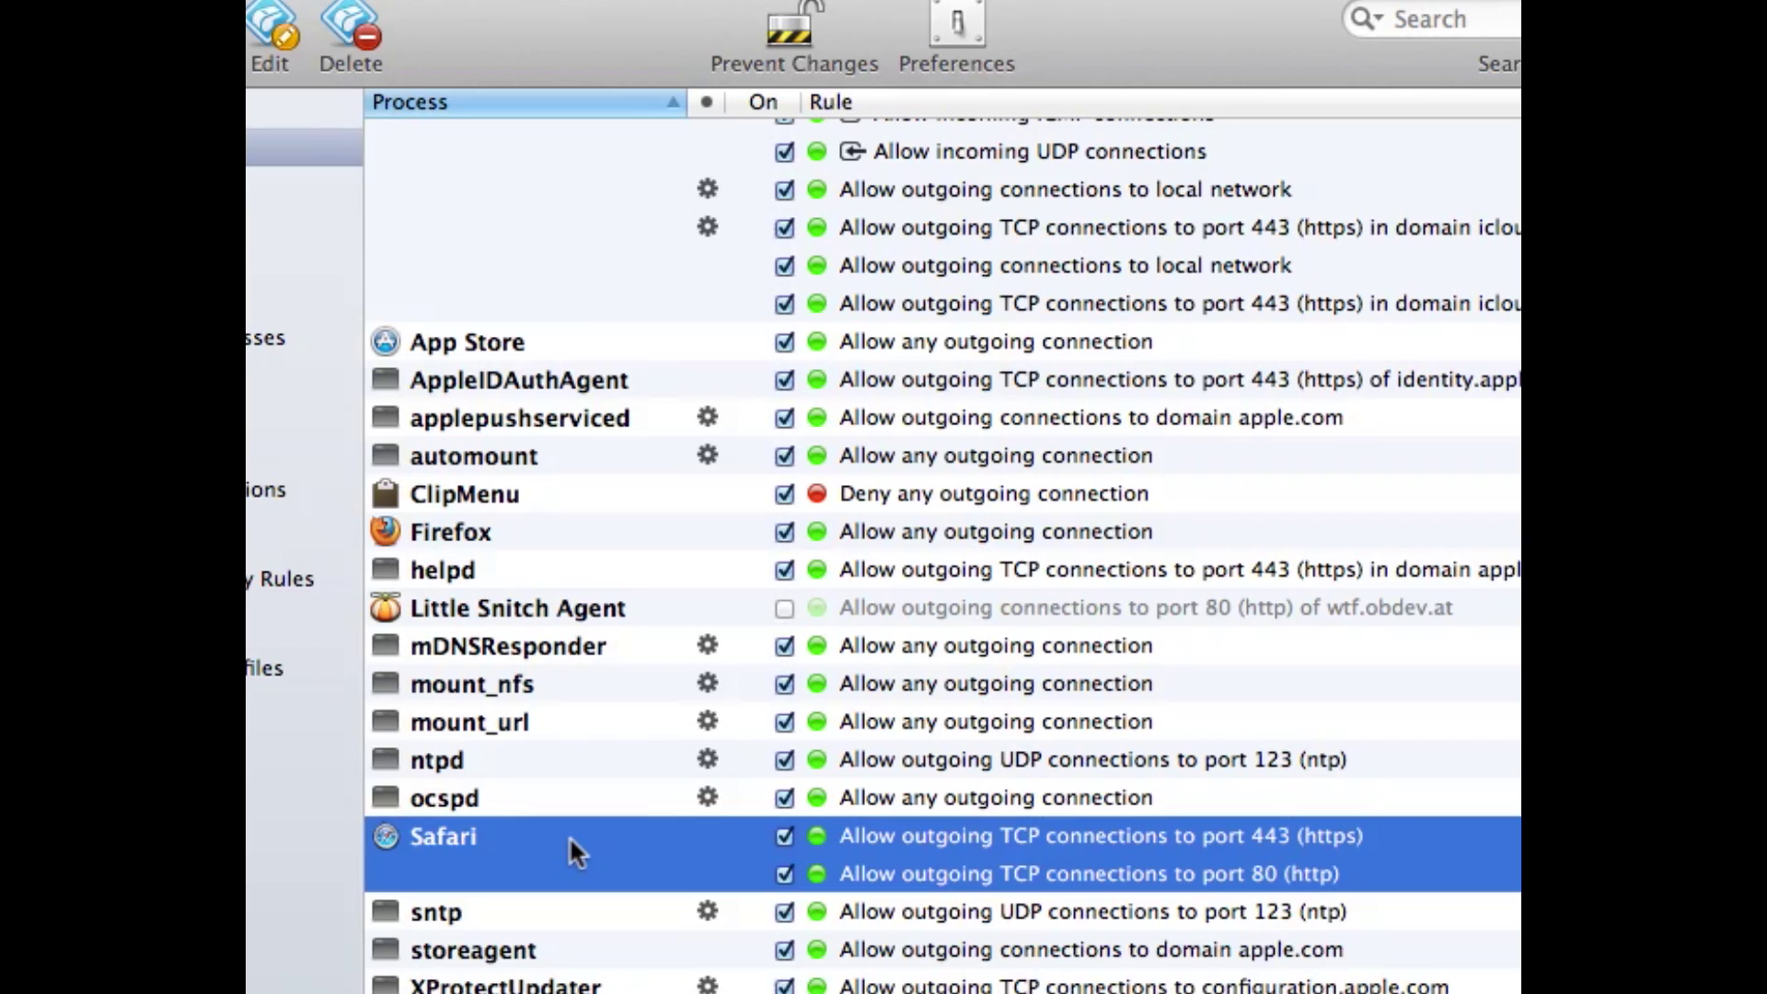
pyautogui.scroll(3, 736, 644)
pyautogui.click(559, 669)
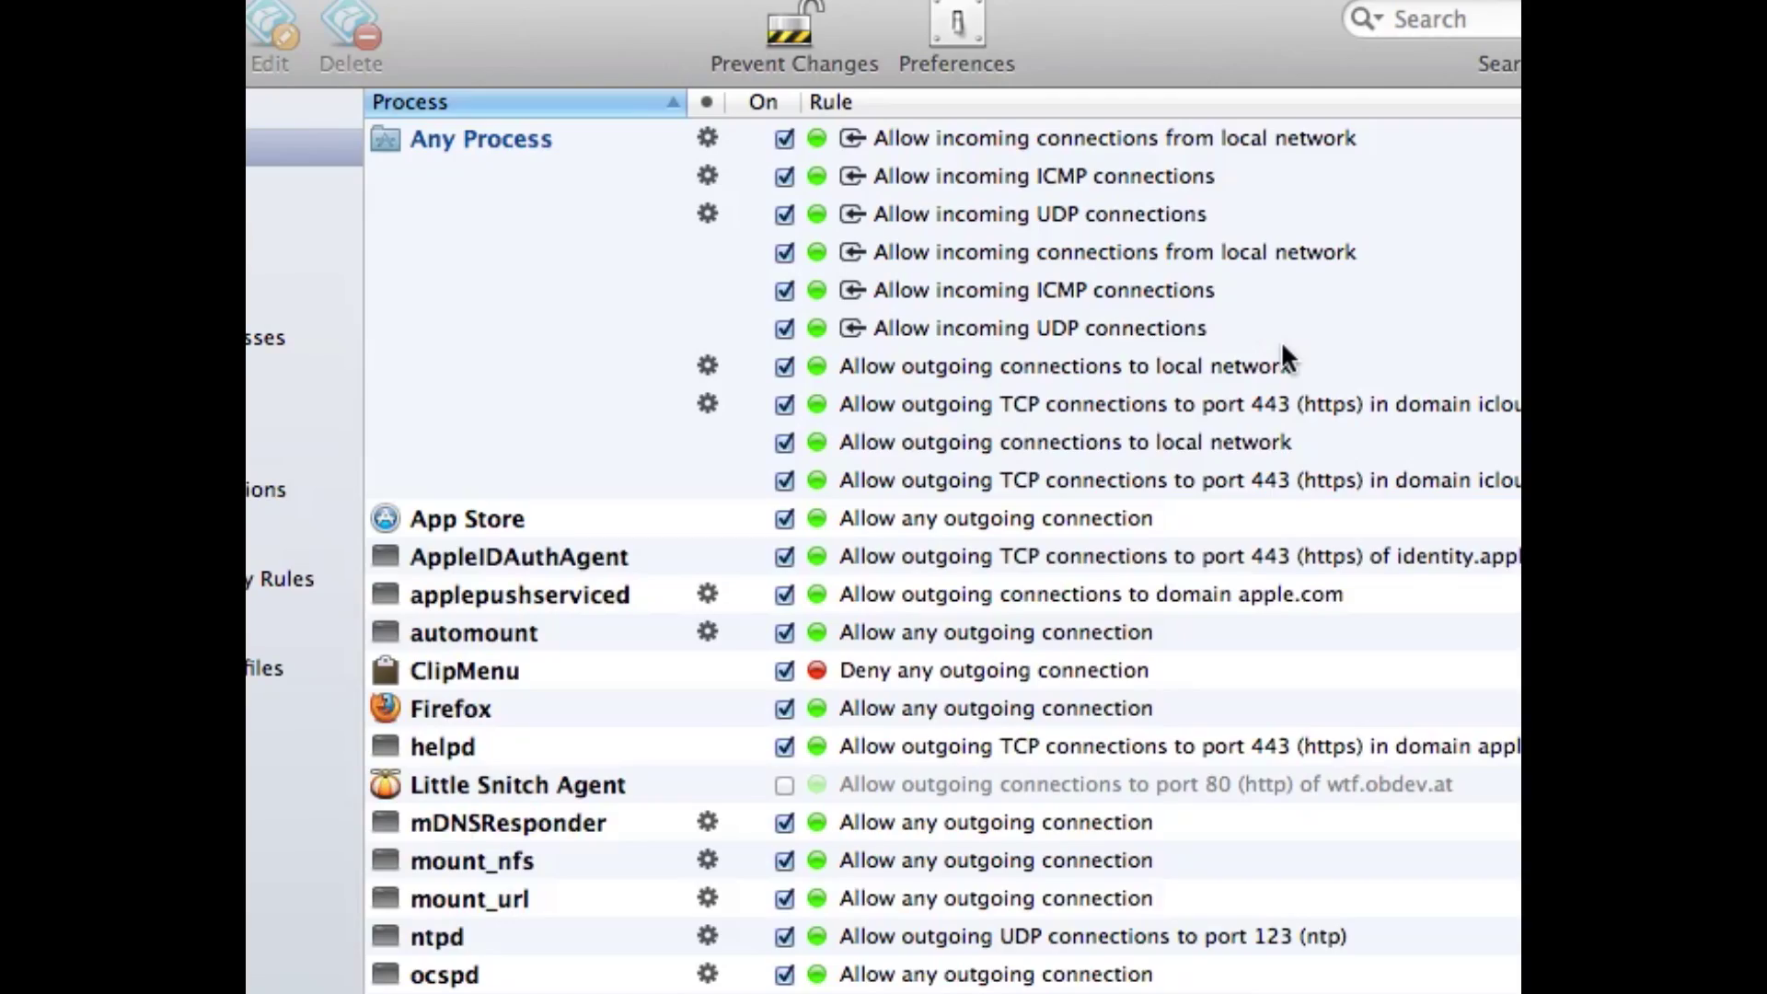
pyautogui.scroll(-3, 1282, 354)
pyautogui.scroll(-2, 1282, 355)
pyautogui.scroll(3, 1282, 354)
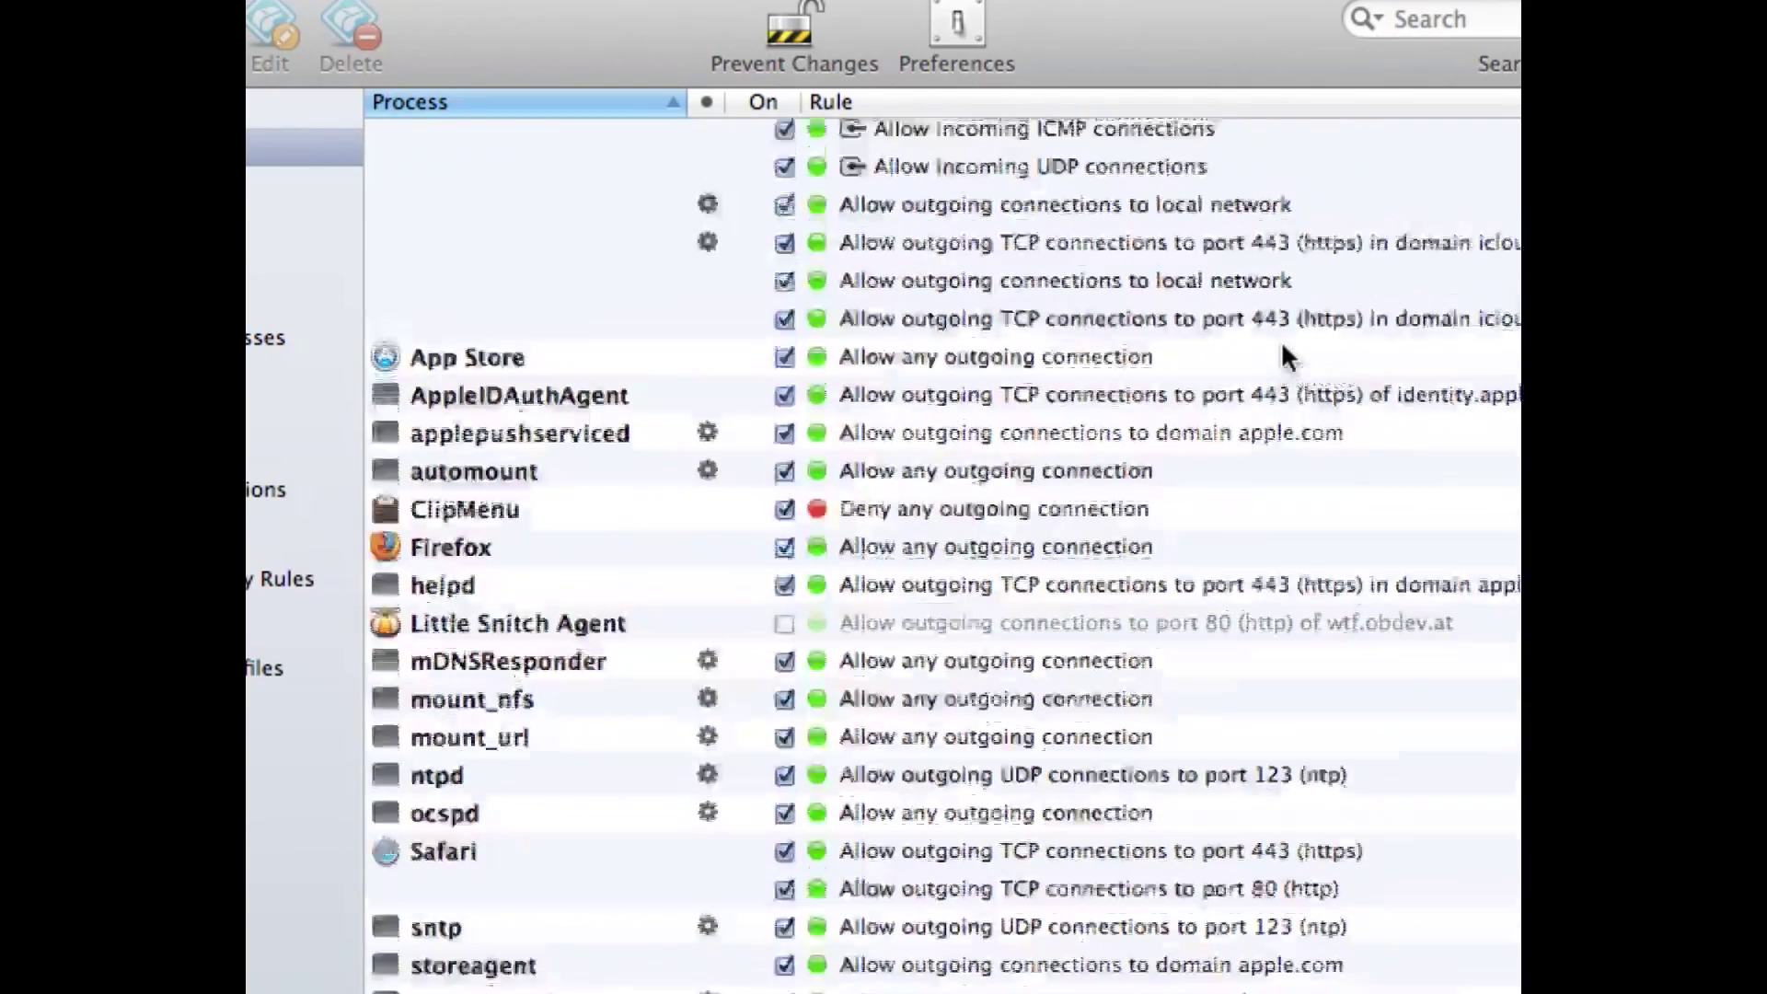
pyautogui.scroll(2, 1283, 348)
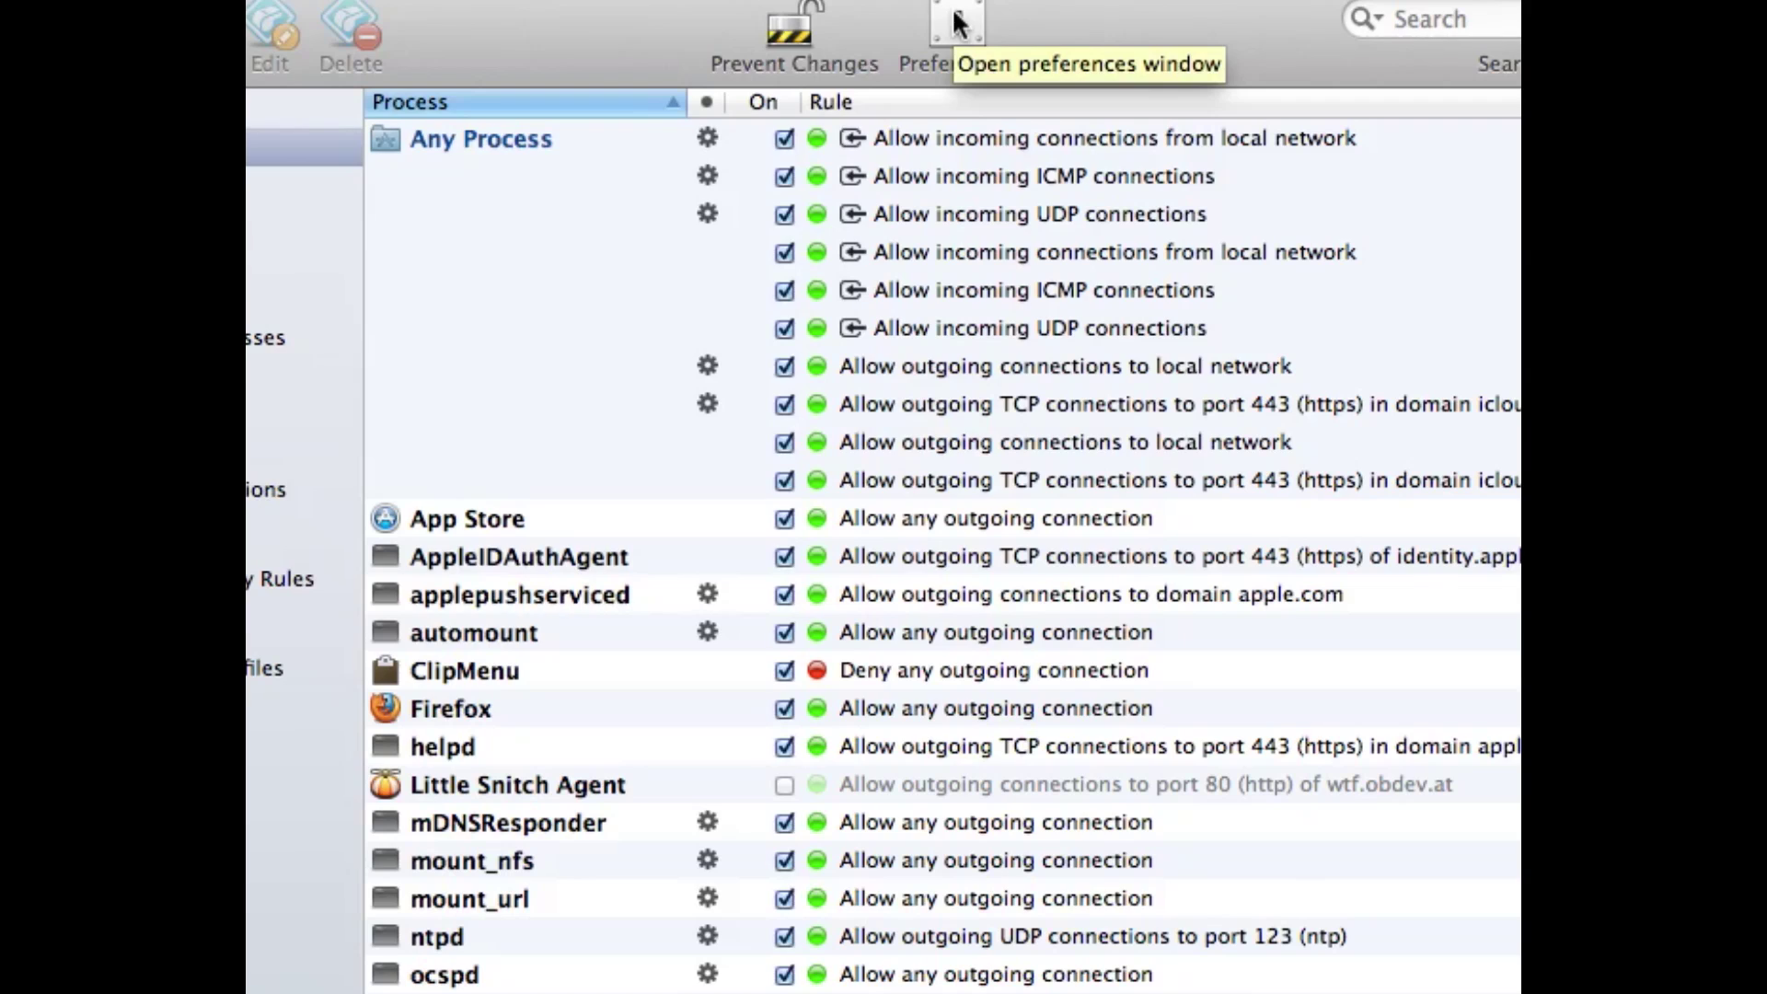
# - Open the Little Snitch preferences and review the General settings
pyautogui.click(957, 20)
pyautogui.moveTo(1018, 0); pyautogui.dragTo(1131, 134)
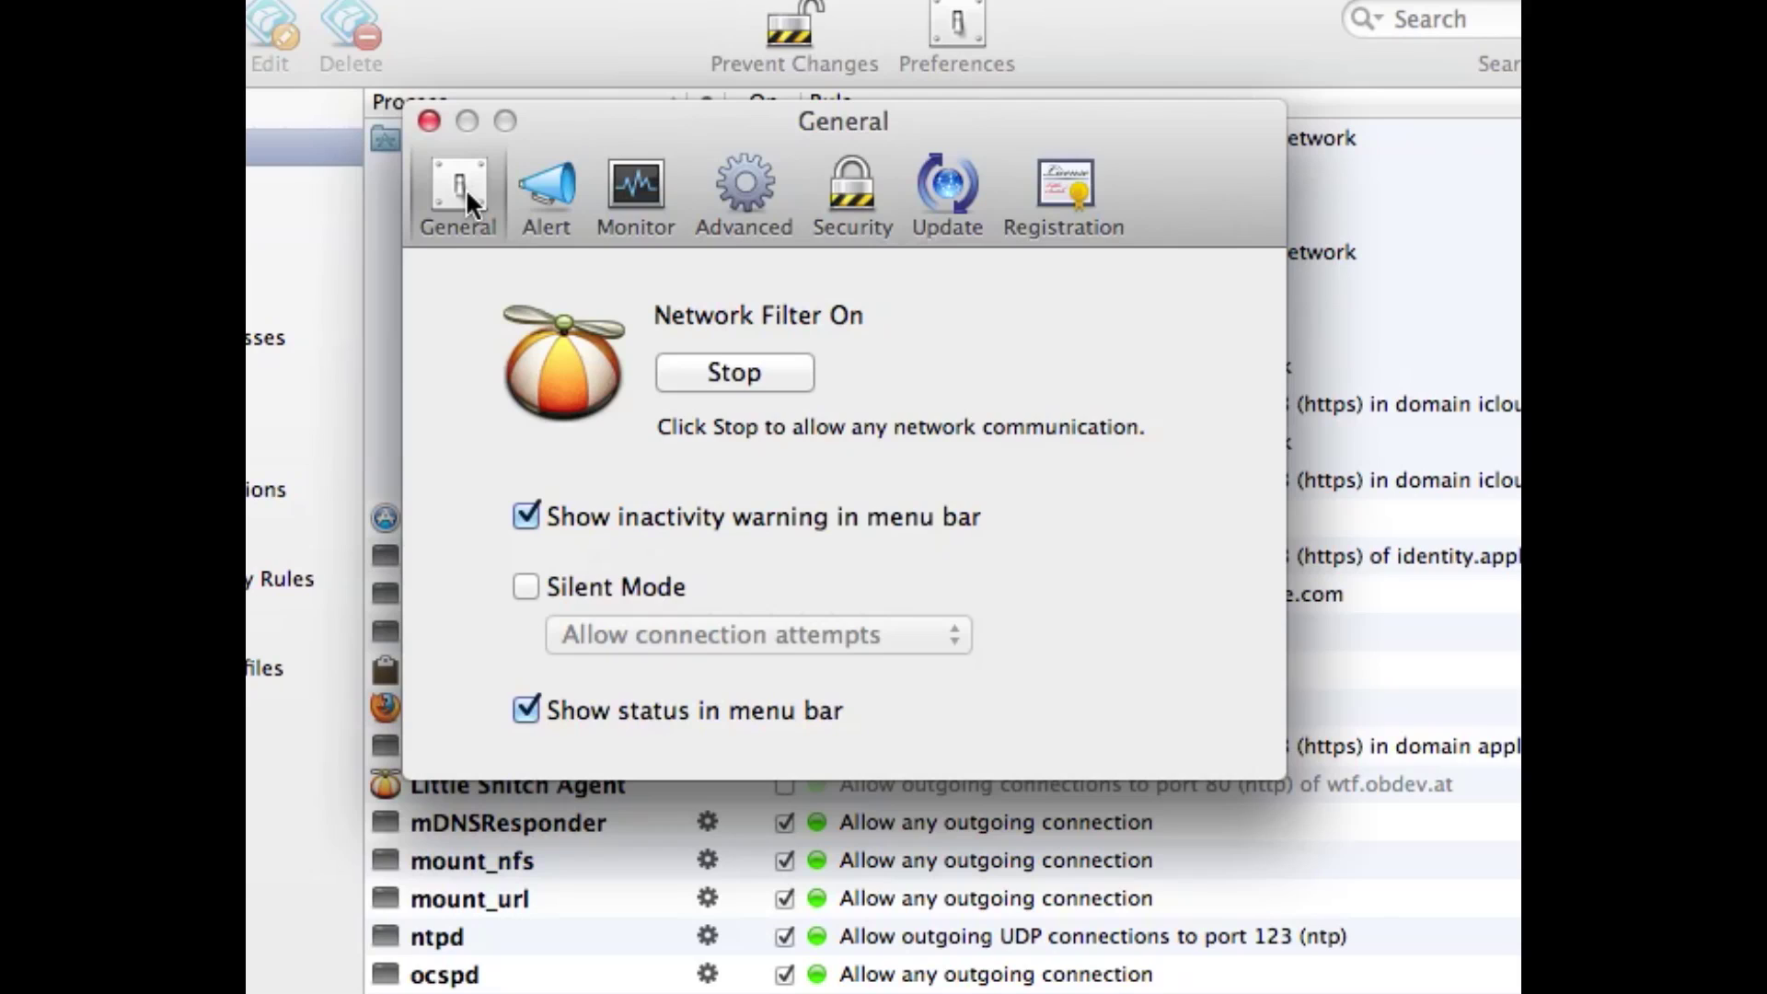
# - Turn off showing the status in the menu bar and turn the menu bar item back on
pyautogui.click(526, 708)
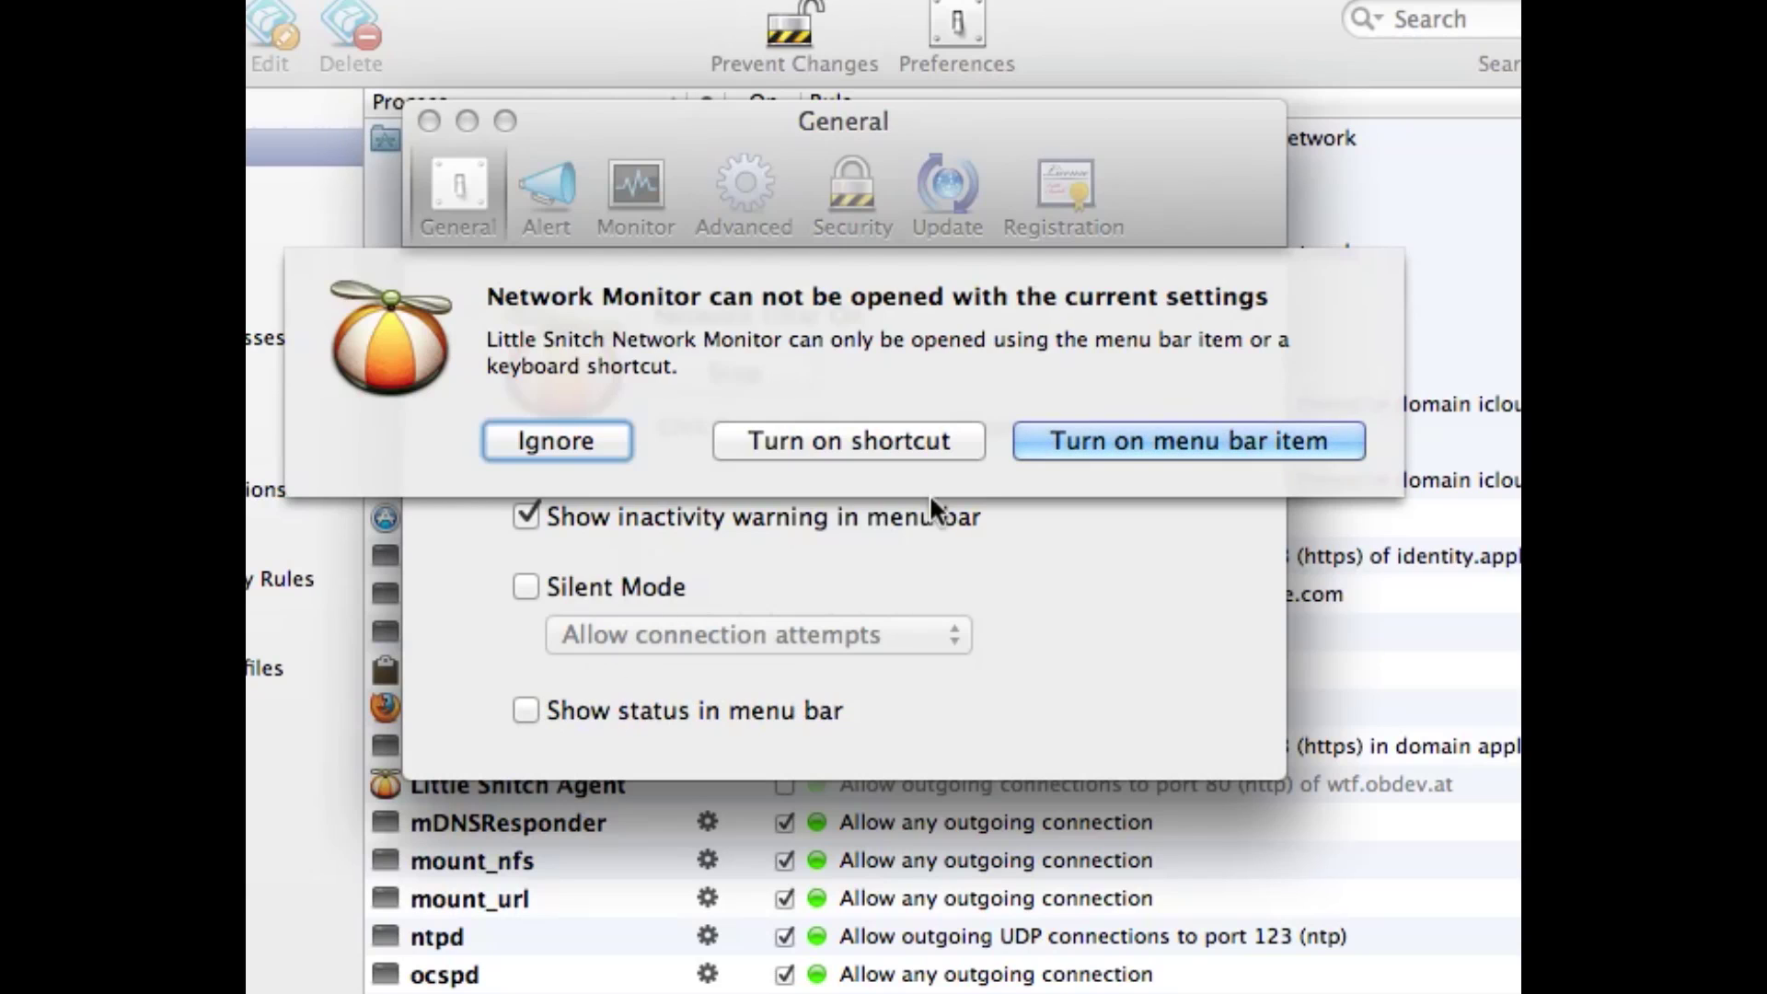
pyautogui.click(1135, 440)
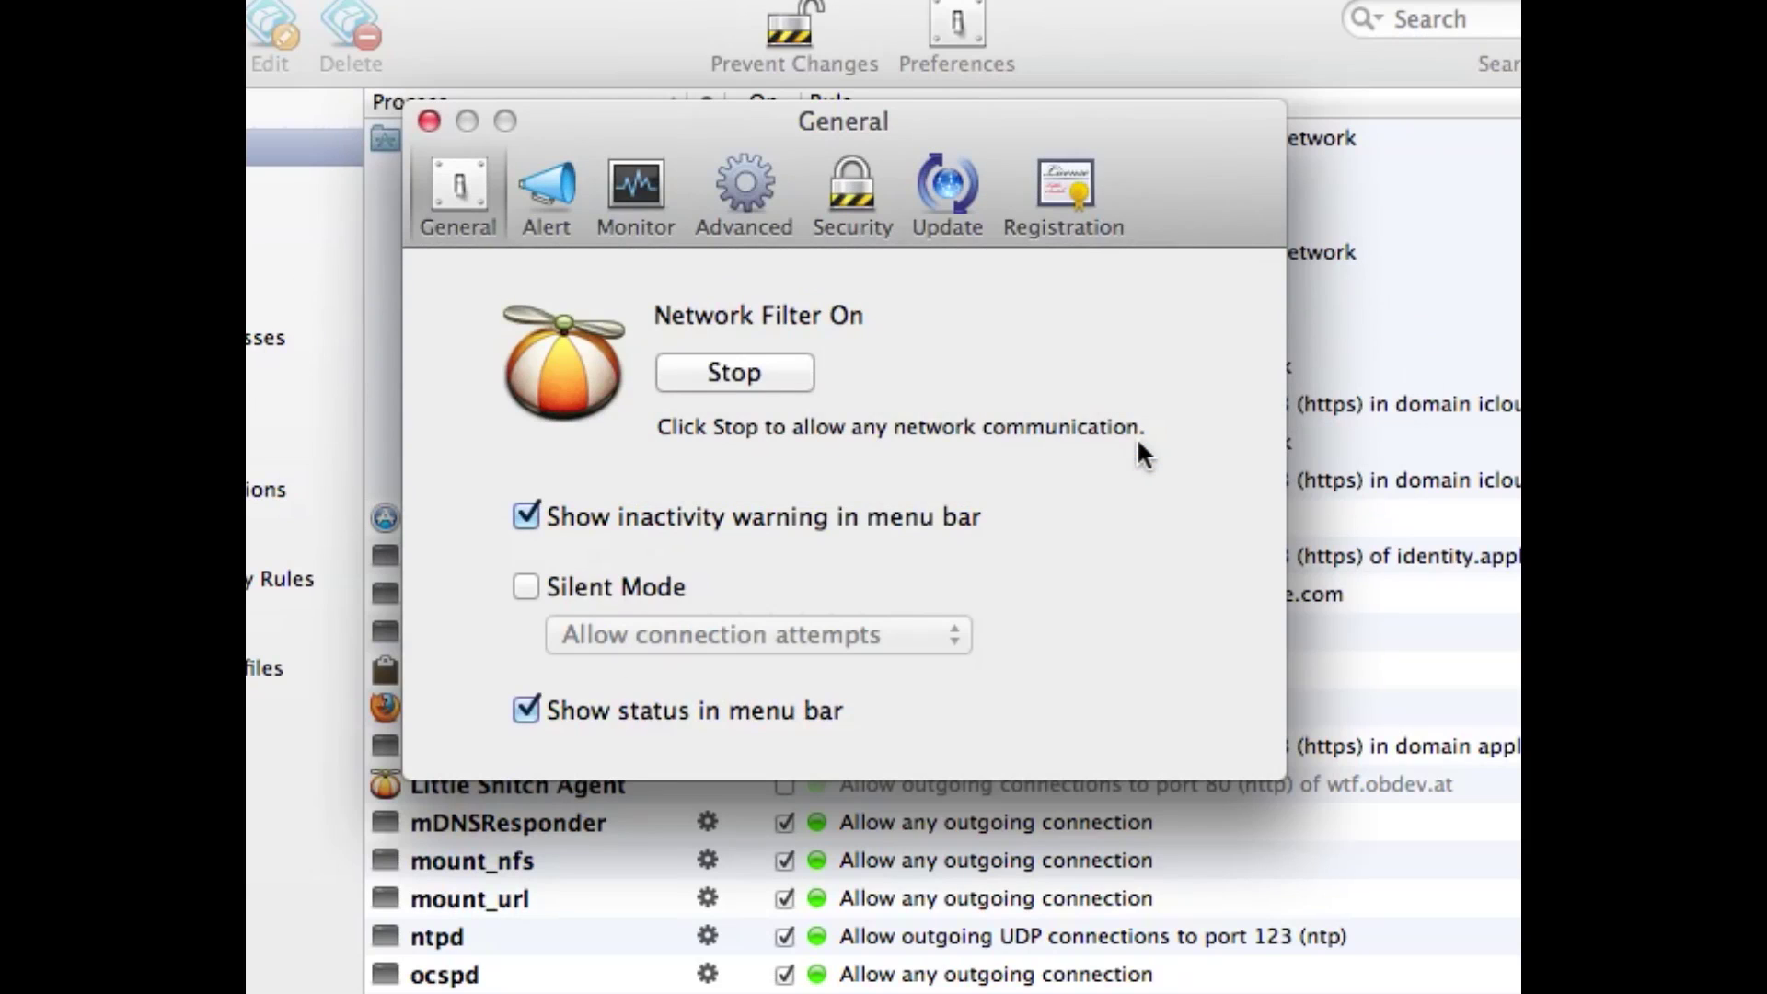
# - Examine the detail level choices for connection alerts without changing them, and view the Network Monitor preferences
pyautogui.click(547, 194)
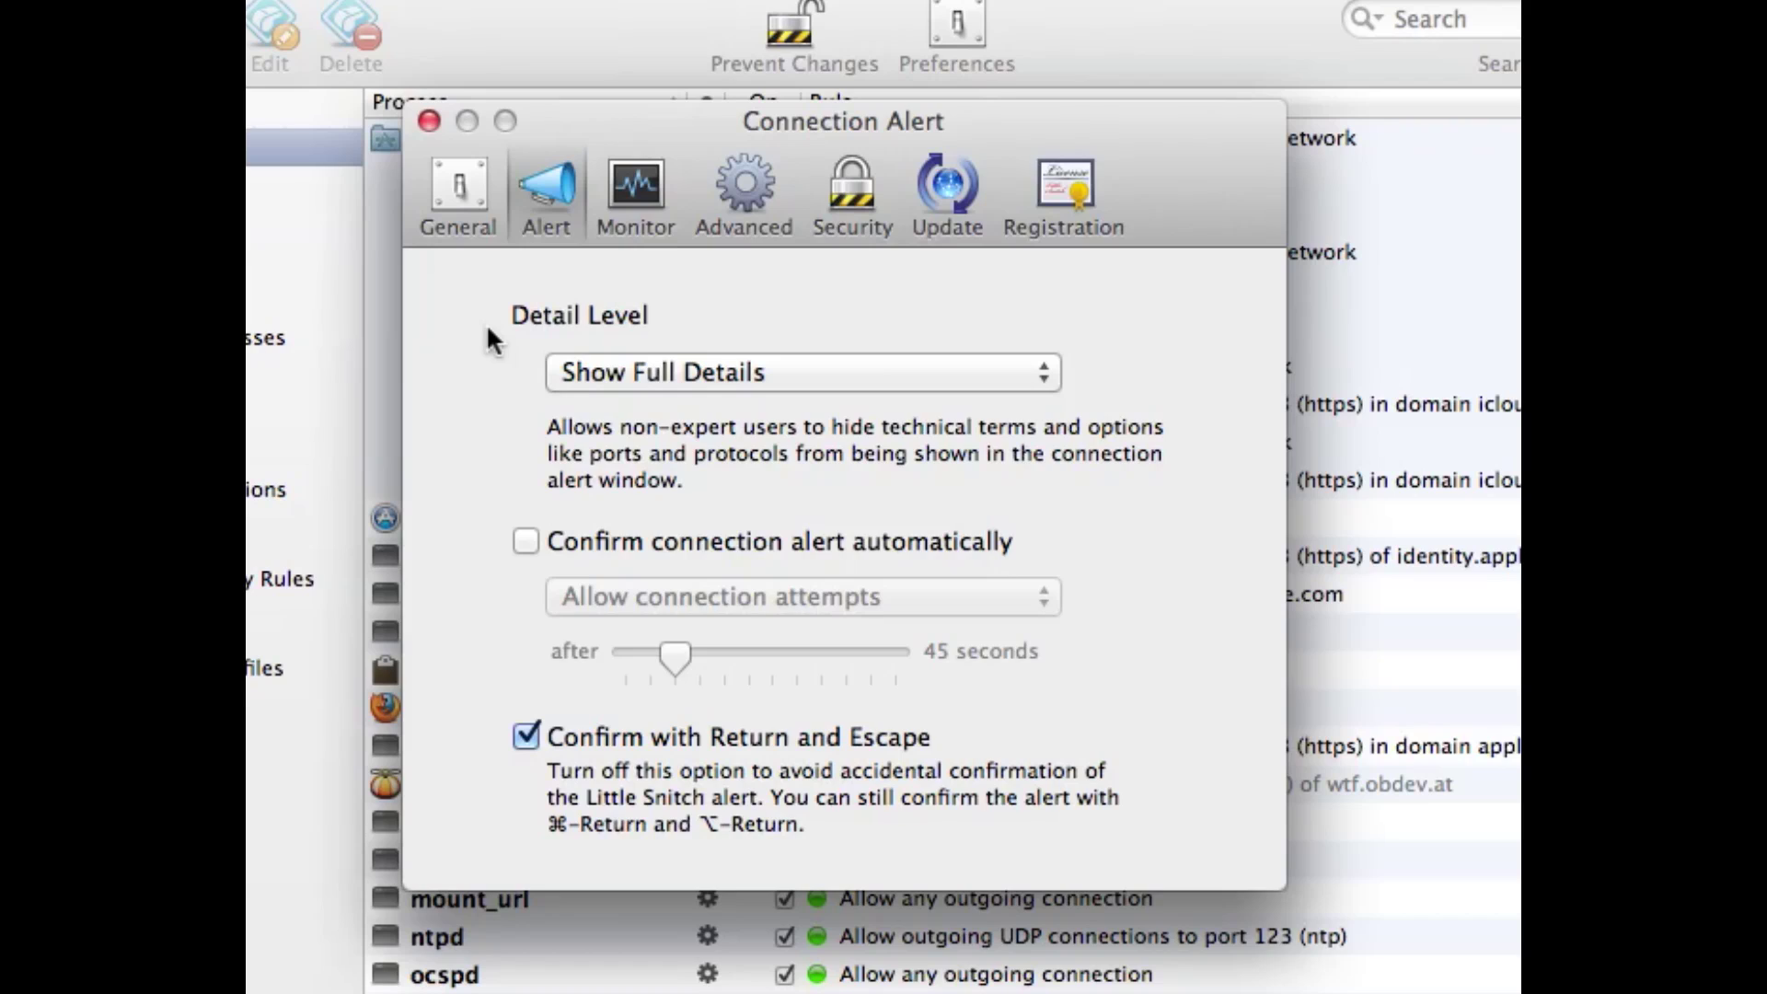
pyautogui.click(596, 375)
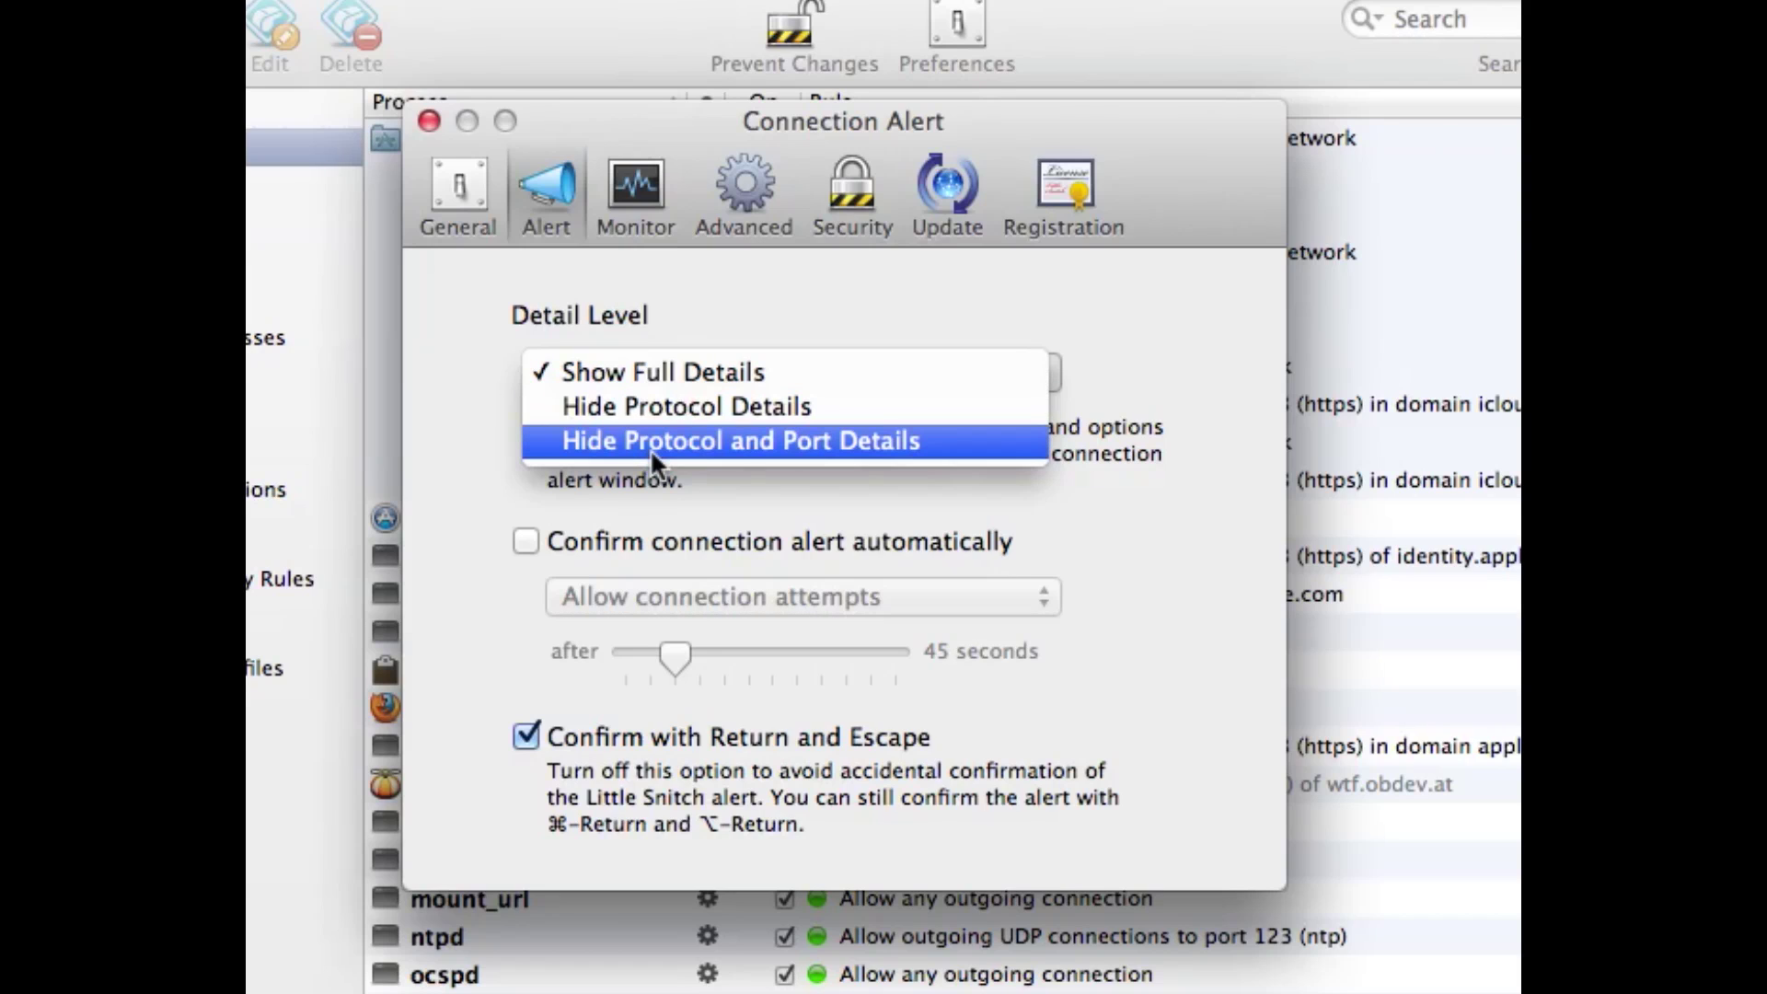
pyautogui.click(430, 350)
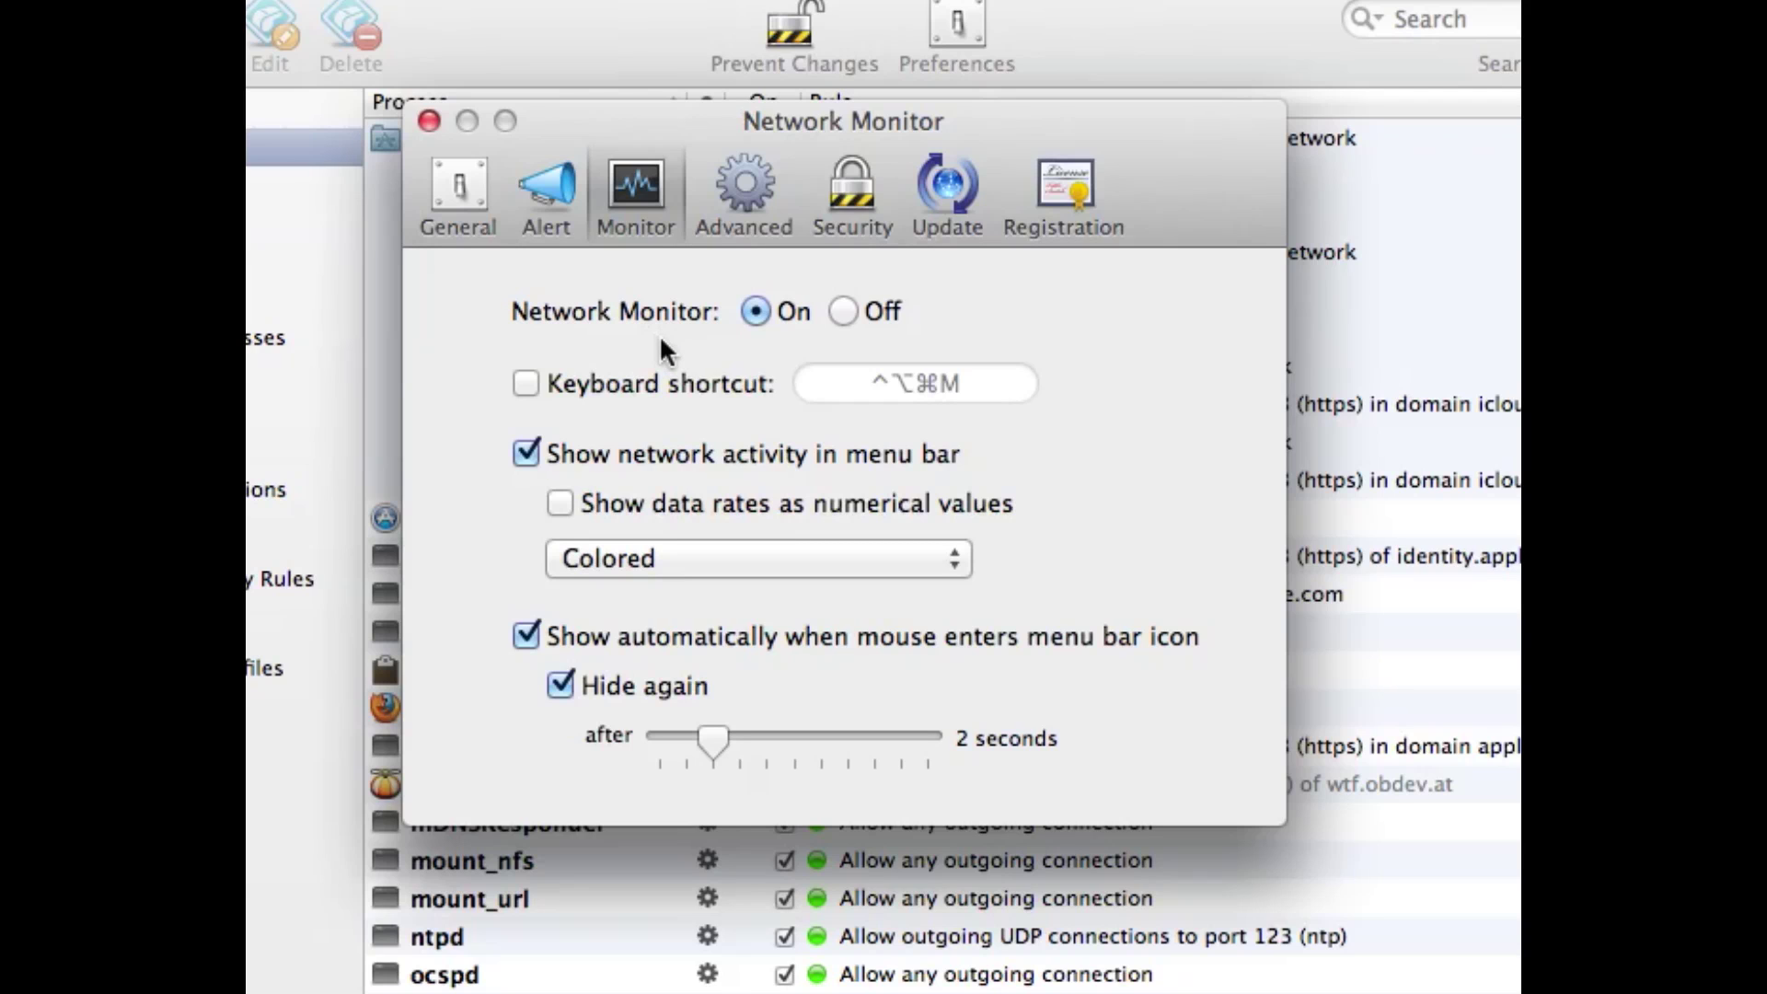
# - Review the Advanced, Security, Update and Registration preferences
pyautogui.click(732, 210)
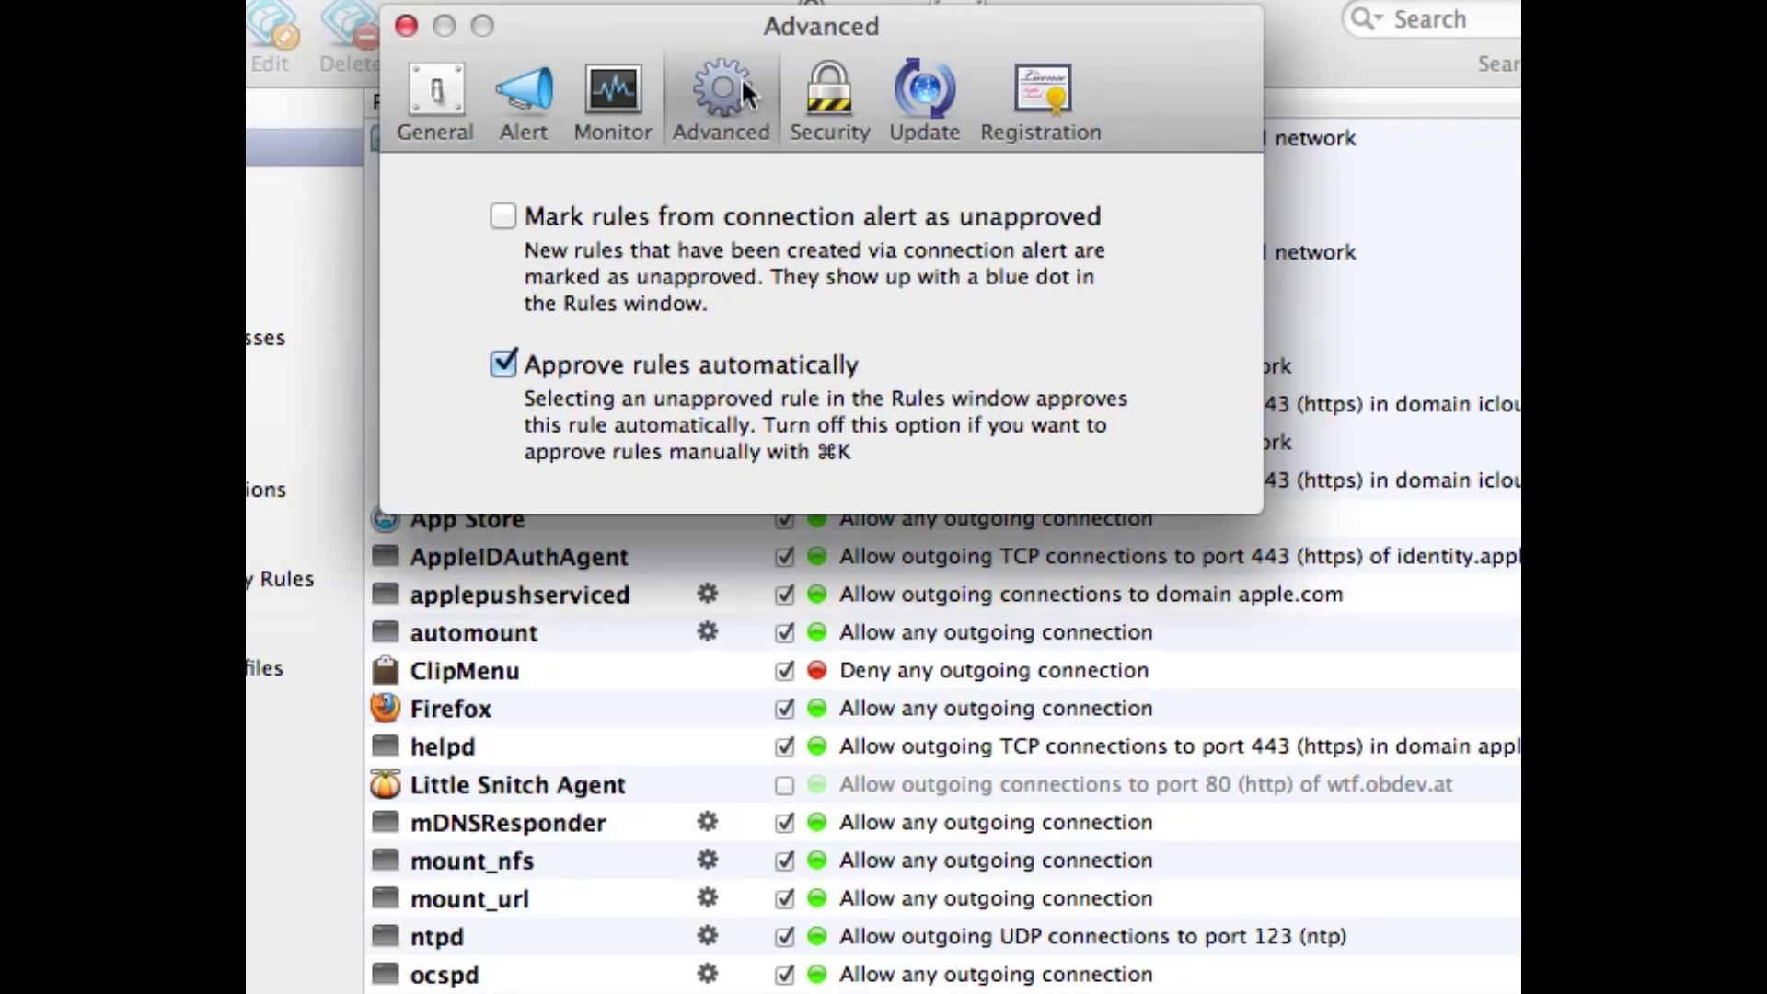
pyautogui.click(828, 92)
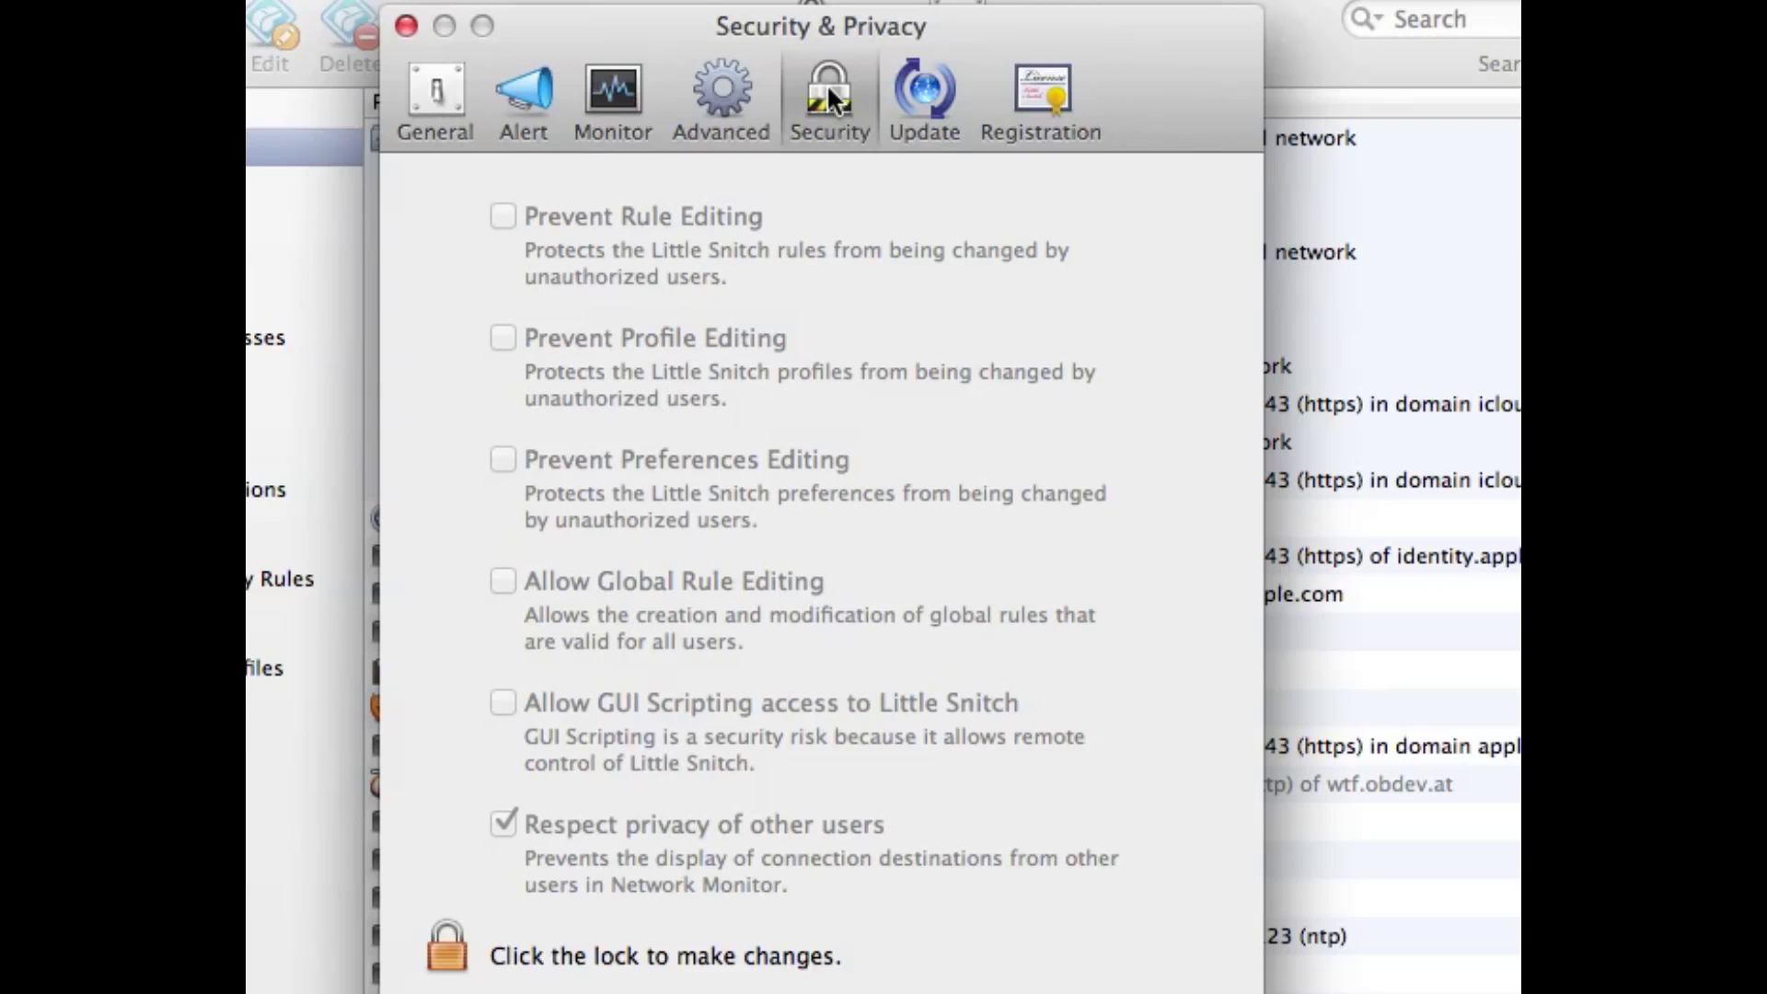
pyautogui.click(923, 92)
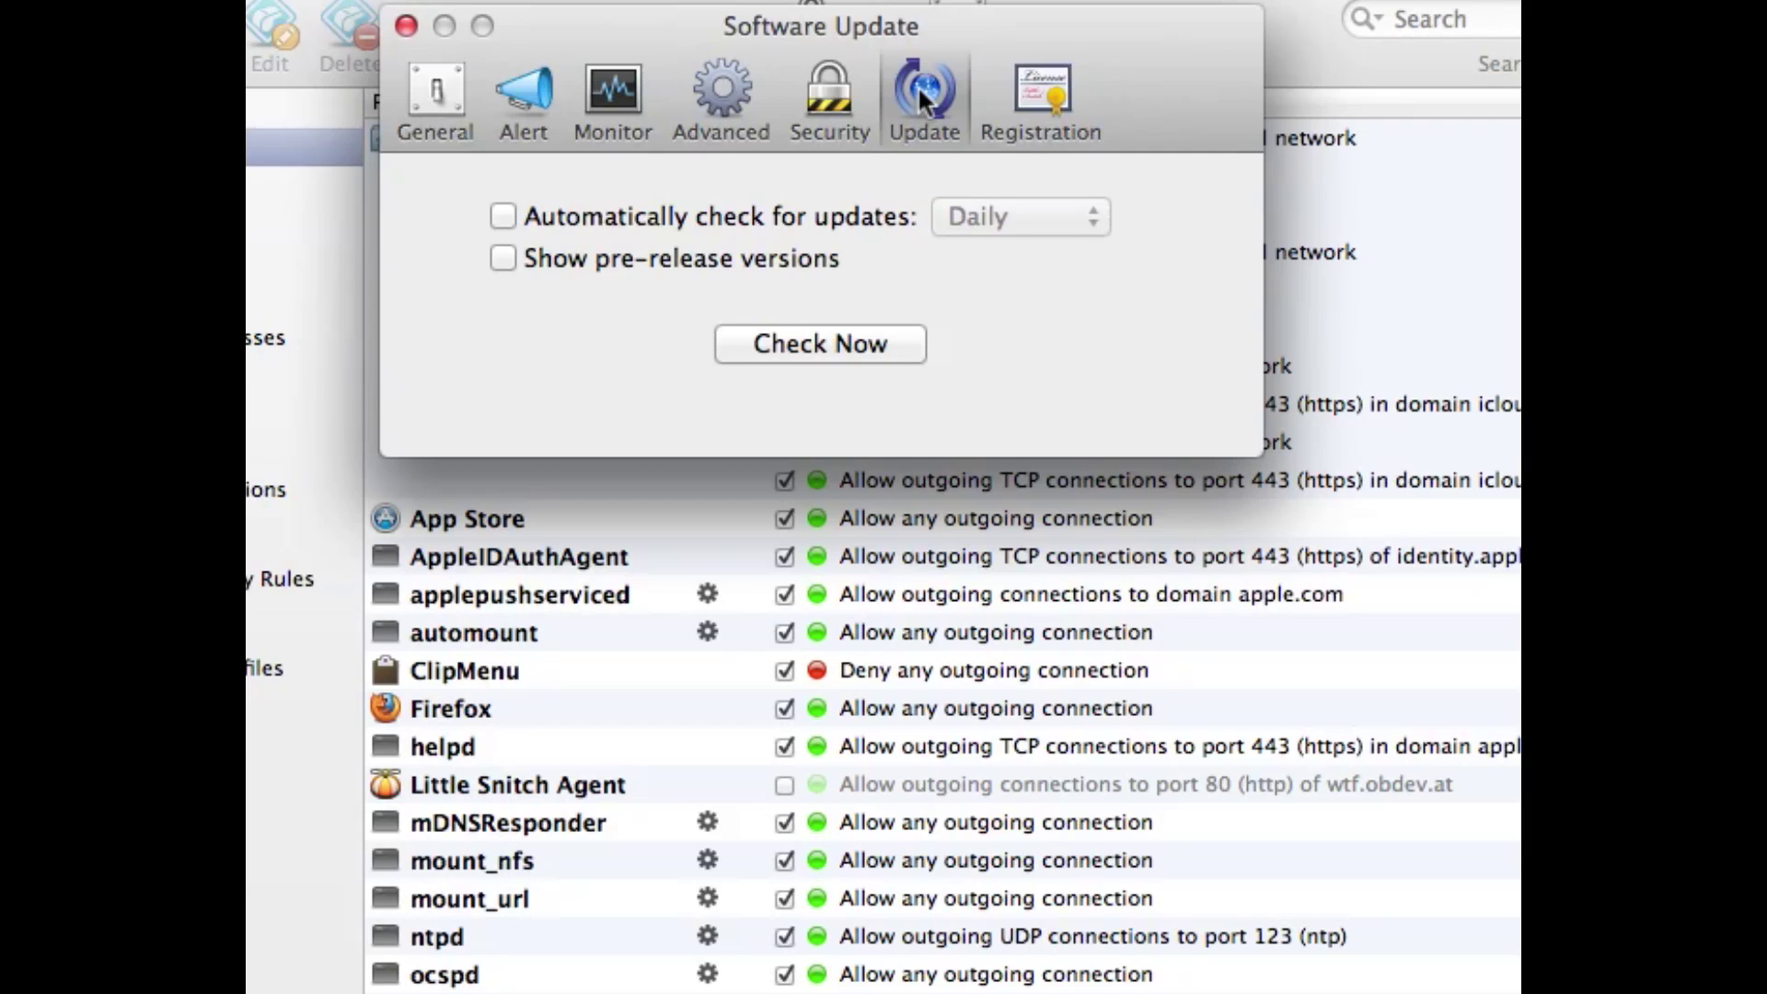
pyautogui.click(1046, 92)
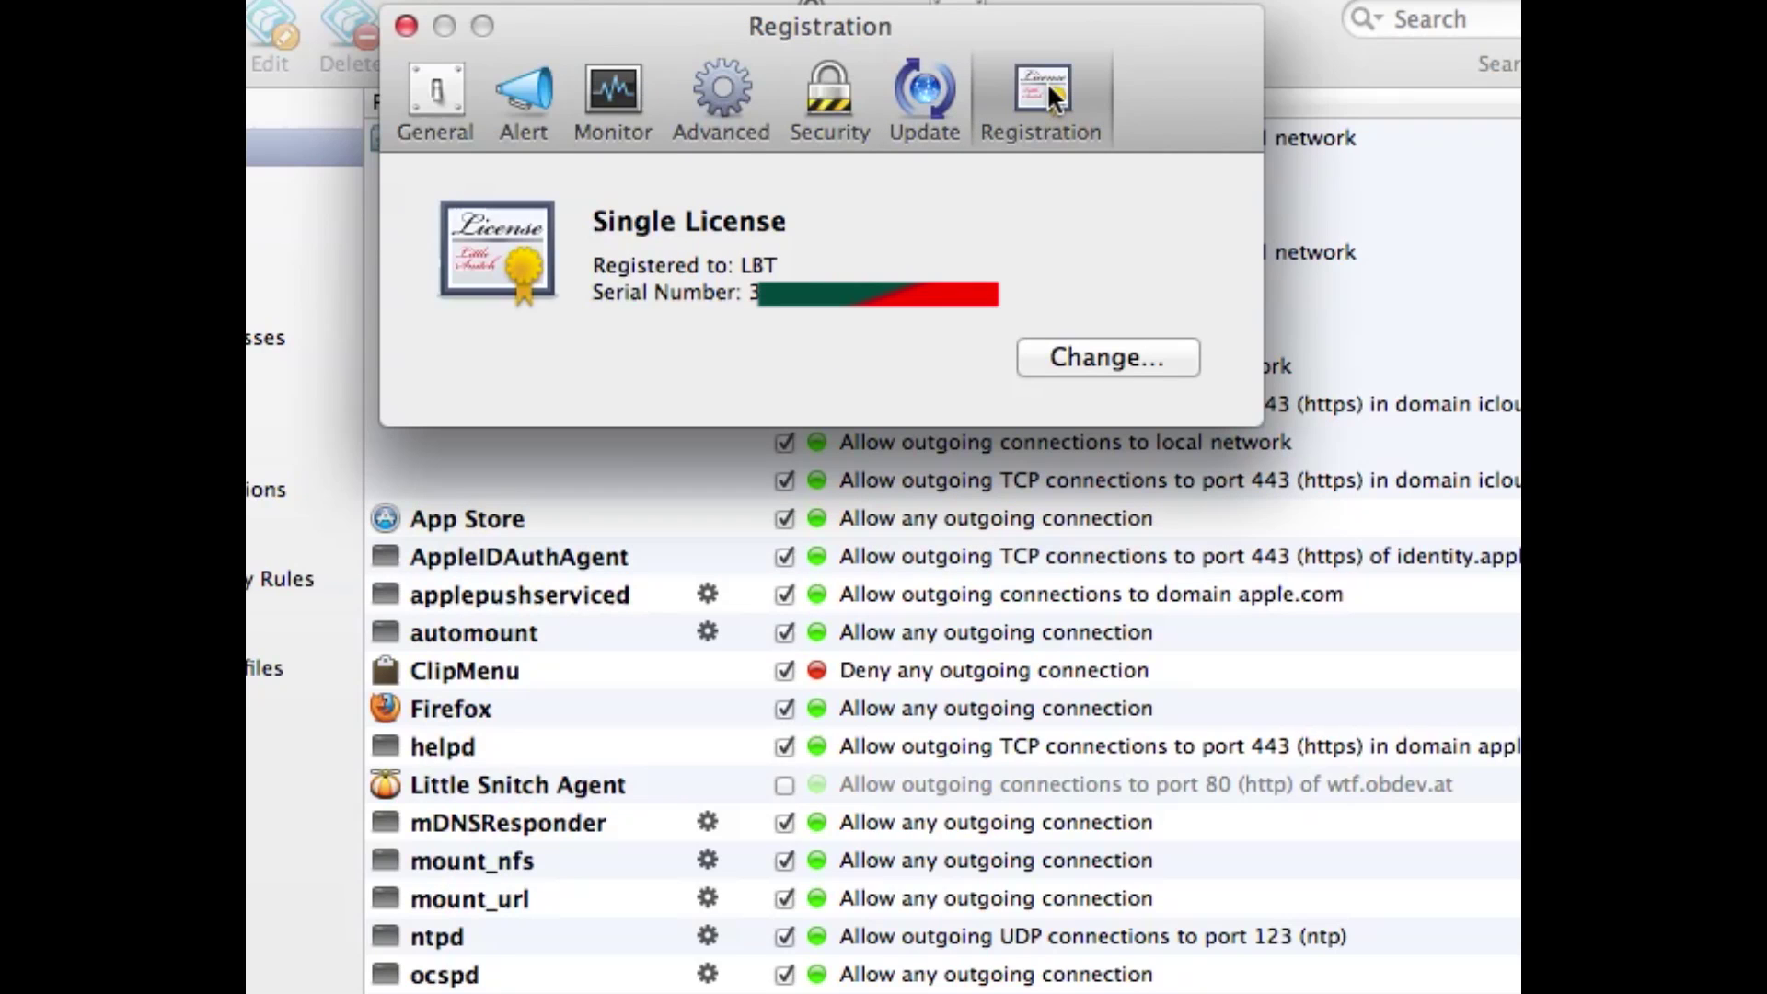